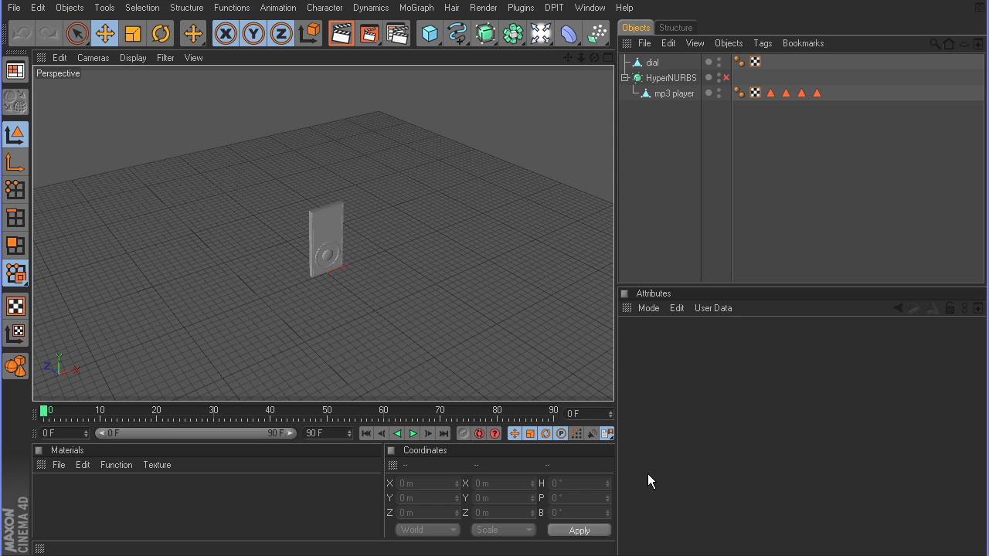
Set up the mp3 player object for polygon editing with Live Selection and clear its existing polygon selection
mouse_move(580, 57)
mouse_down()
mouse_move(629, 59)
mouse_move(577, 58)
mouse_up()
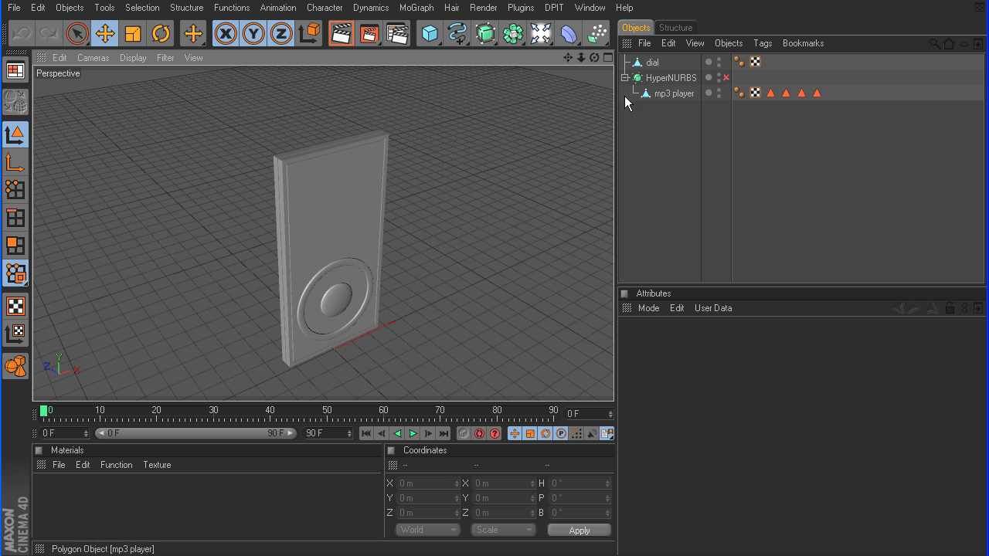
drag(593, 57, 370, 62)
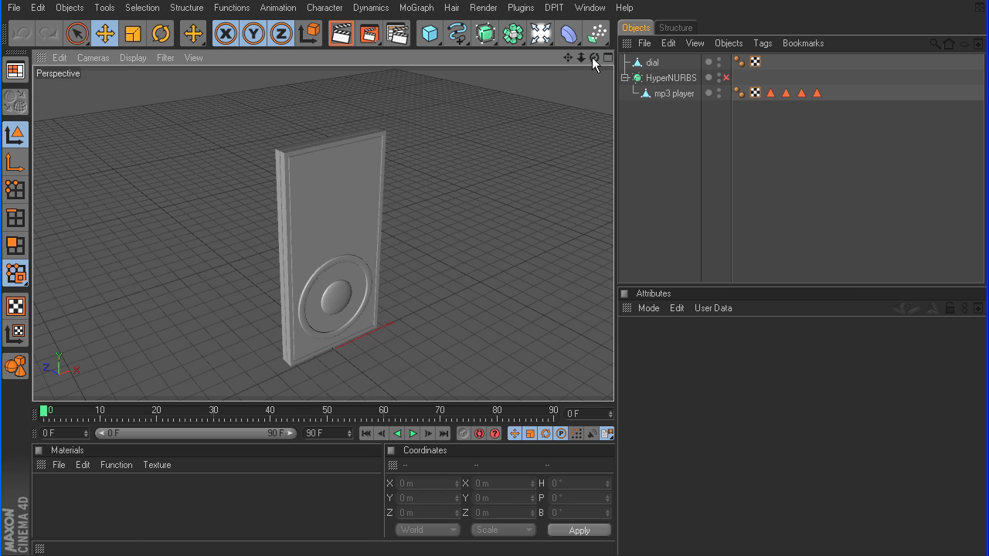
click(674, 93)
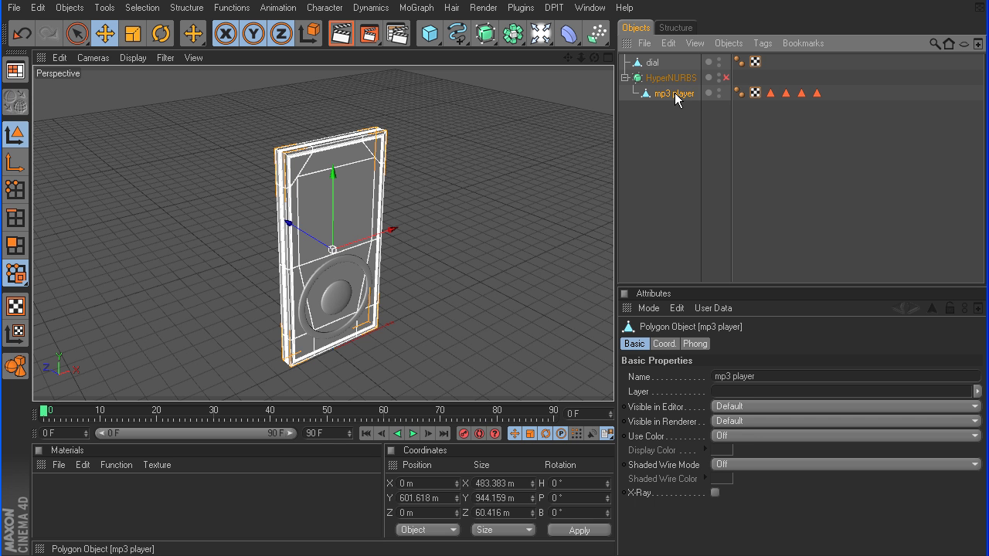
click(15, 245)
click(77, 33)
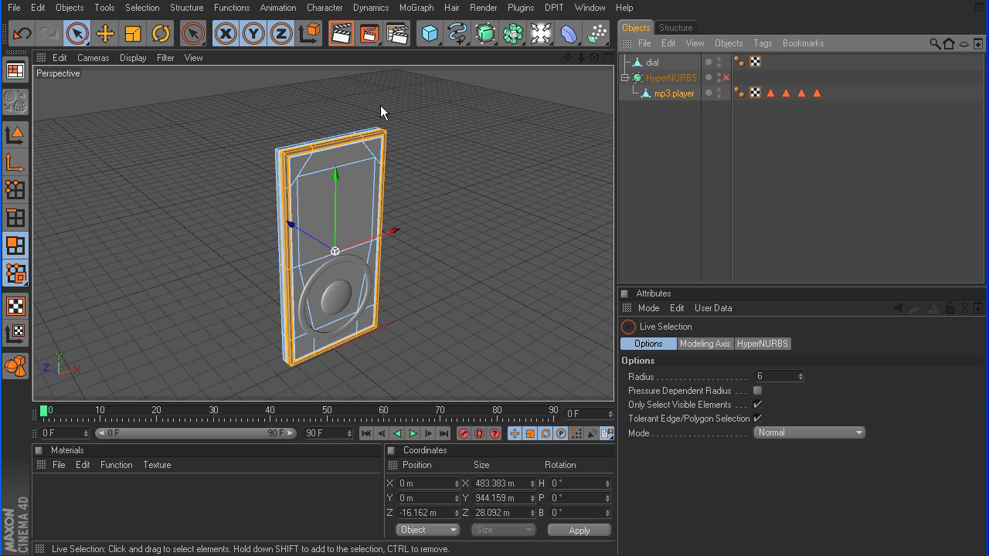
click(380, 106)
Loop-select the polygons of the narrow groove running around the sides of the mp3 player
drag(592, 58, 495, 360)
drag(580, 58, 606, 58)
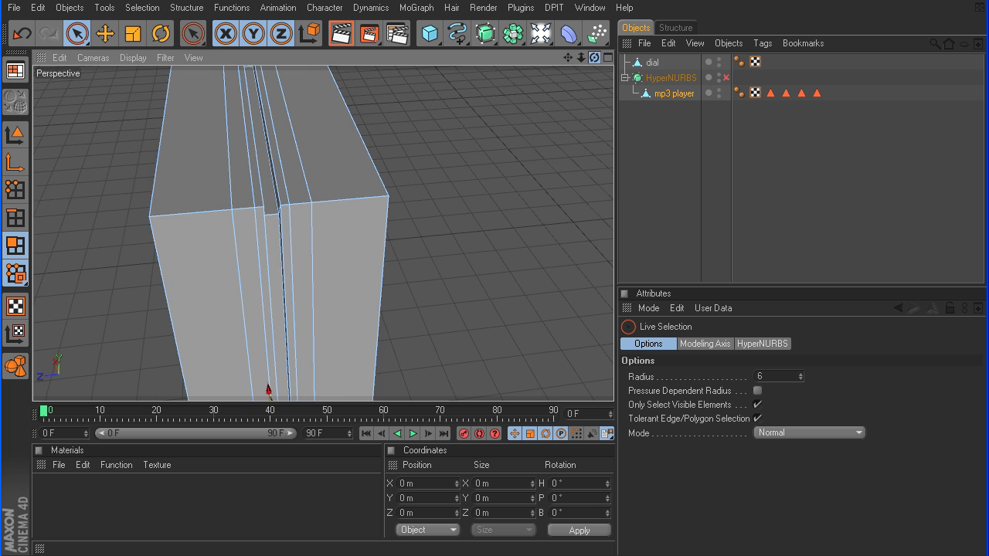
key(m)
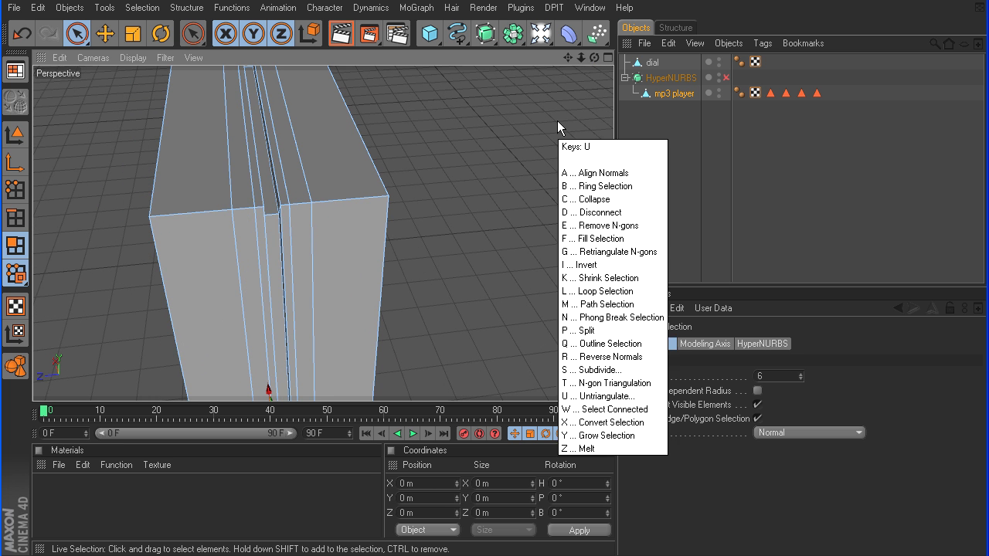
key(l)
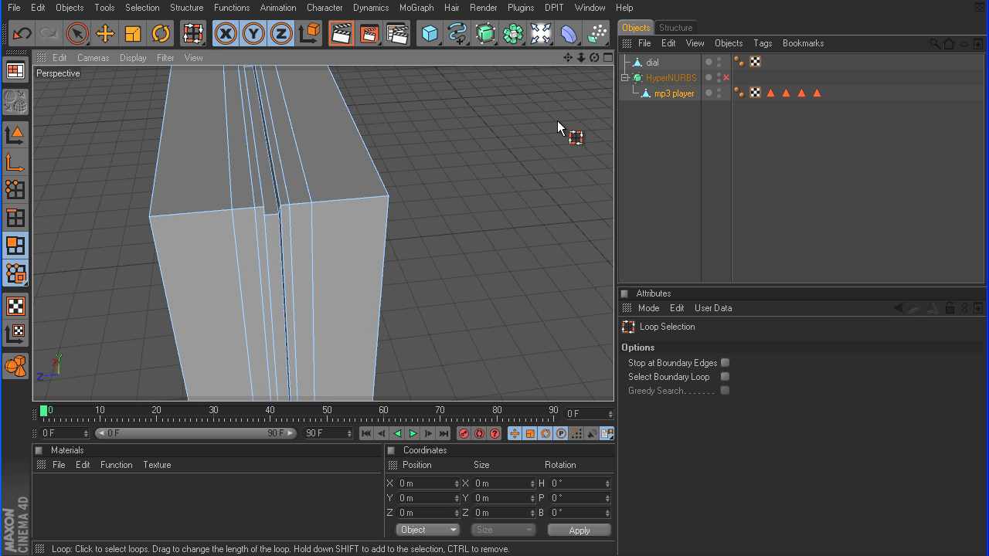
click(274, 226)
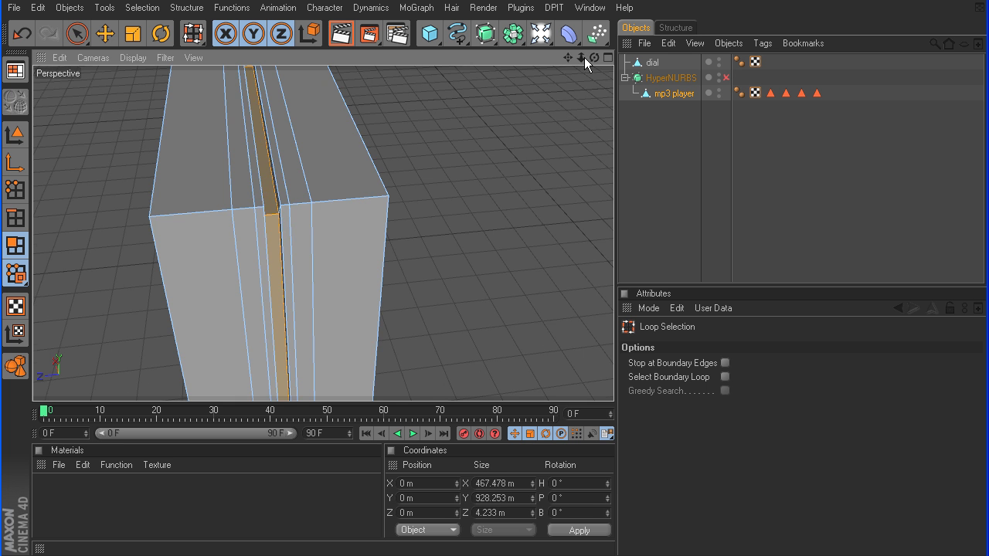
Fill-select the rear section of the mp3 player behind the groove and split it into a separate object
drag(582, 58, 567, 6)
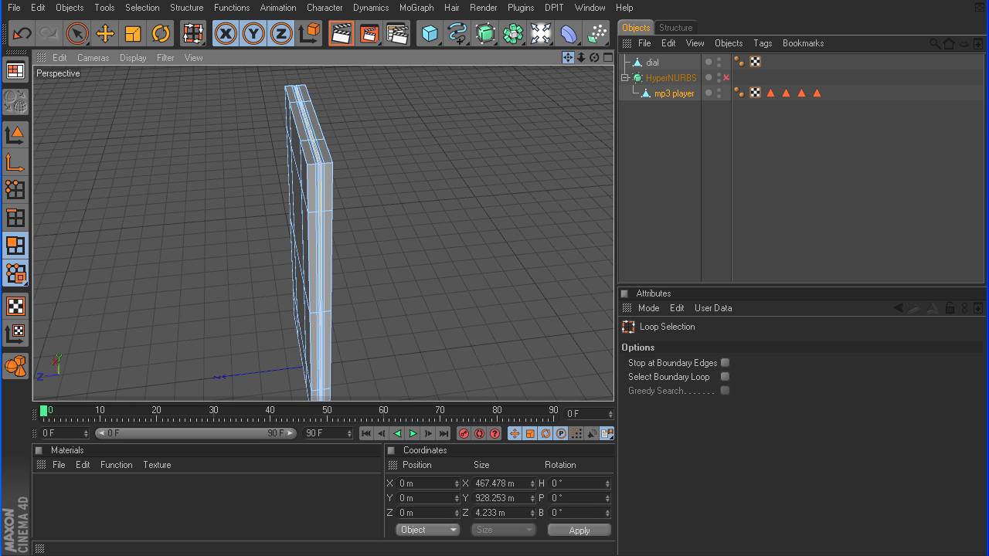
right_click(534, 147)
click(567, 273)
drag(590, 63, 510, 59)
click(331, 227)
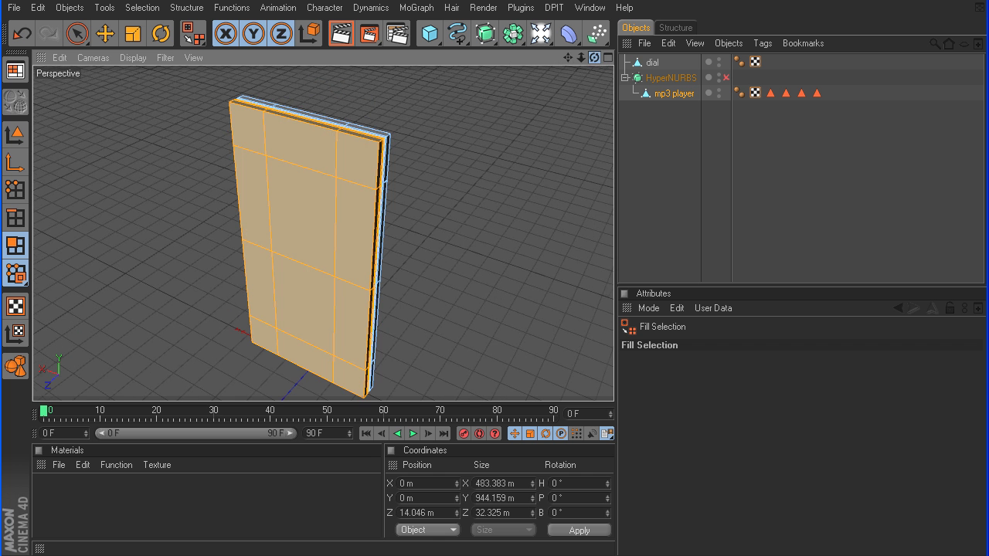
click(232, 7)
click(239, 427)
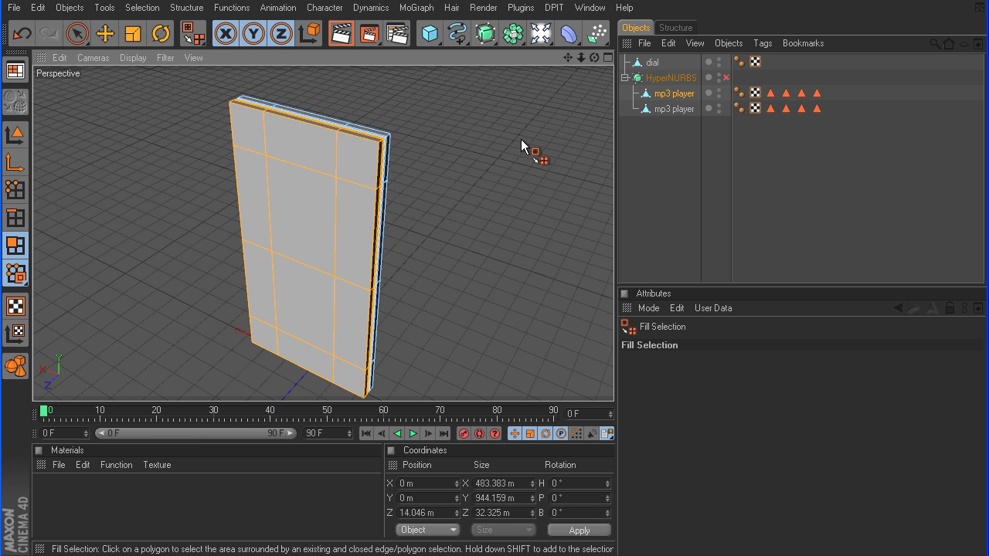
Hide the original mp3 player in the viewport and rename the split-off object as rear plate
drag(593, 57, 494, 361)
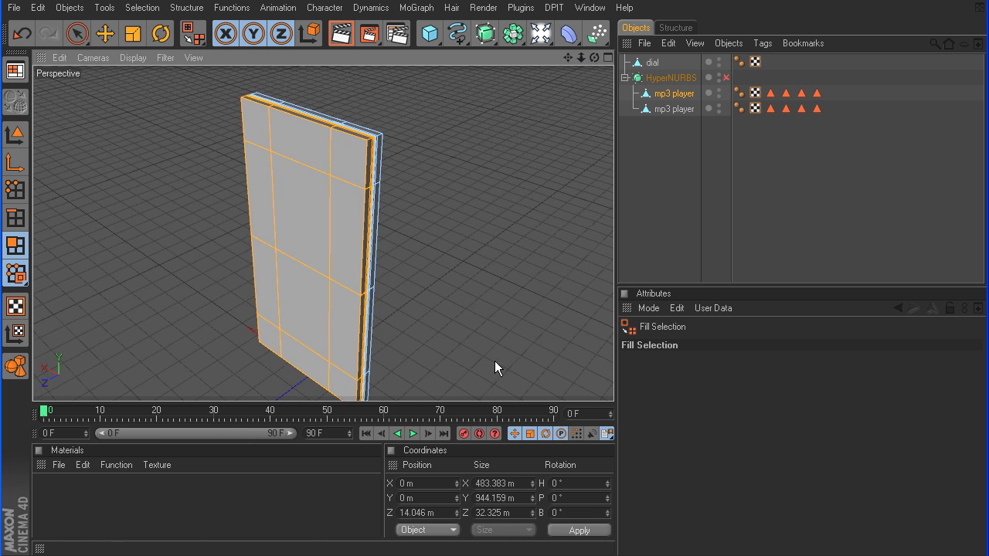
drag(581, 57, 568, 57)
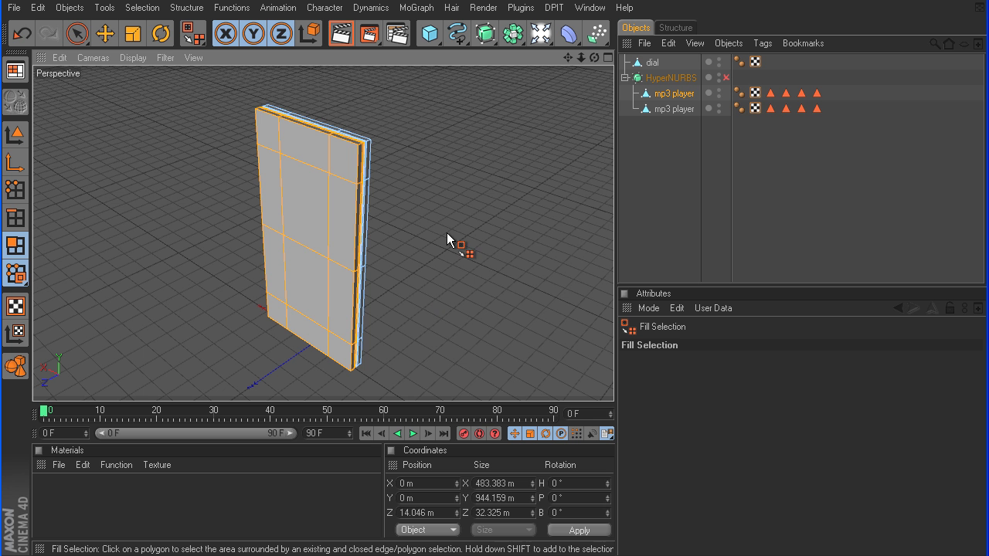
click(720, 91)
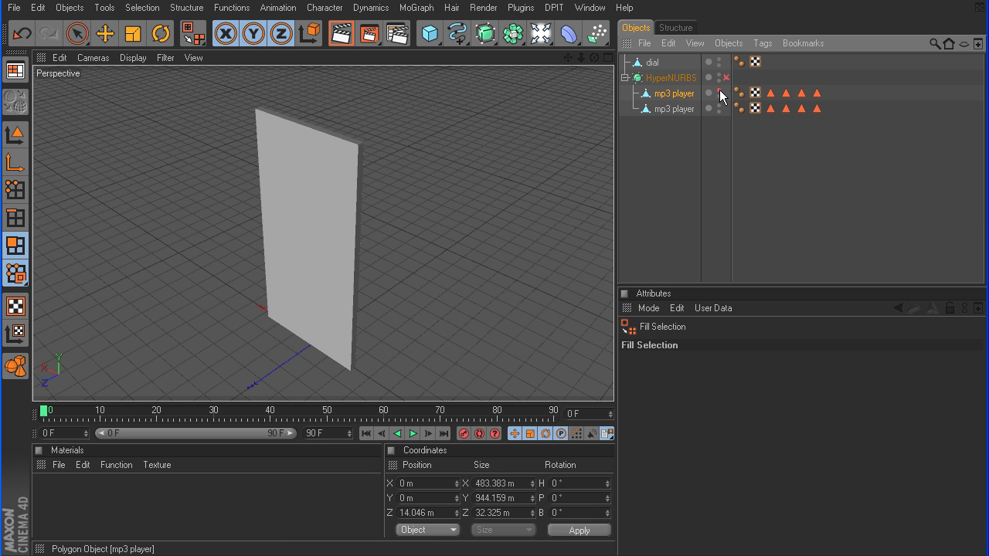
click(670, 108)
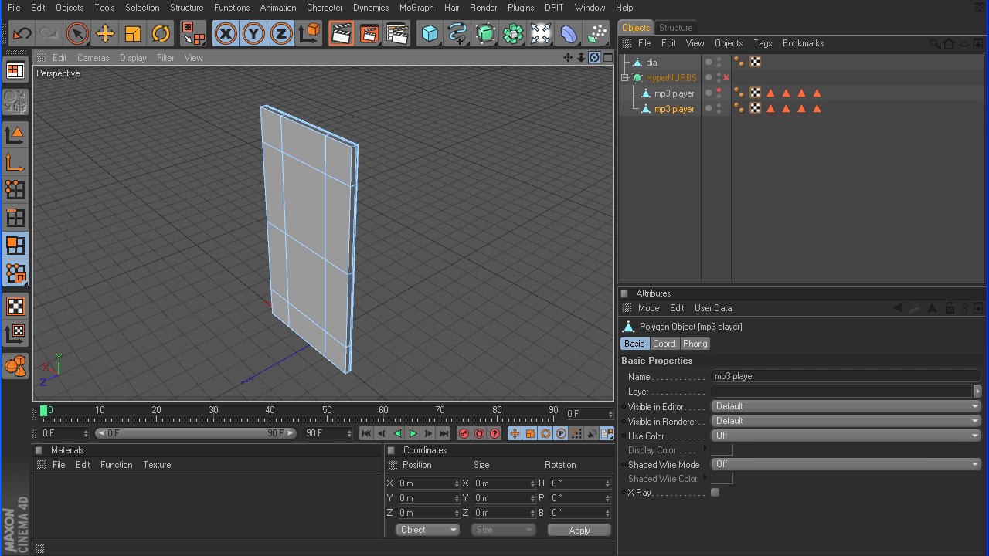
double_click(675, 108)
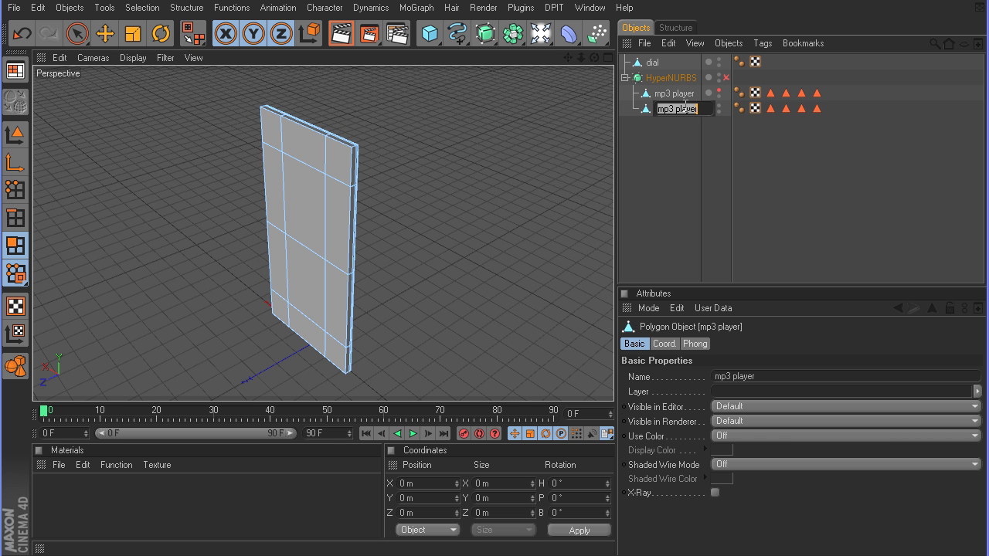
text(rear plate)
key(Return)
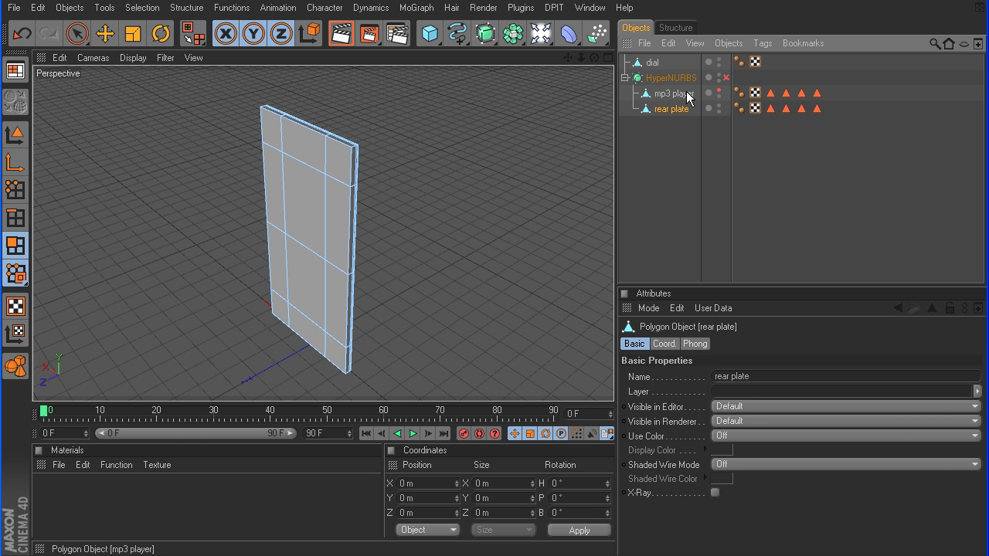
Swap viewport visibility from the rear plate to the mp3 player and delete the player's selected rear polygons
click(719, 108)
click(719, 91)
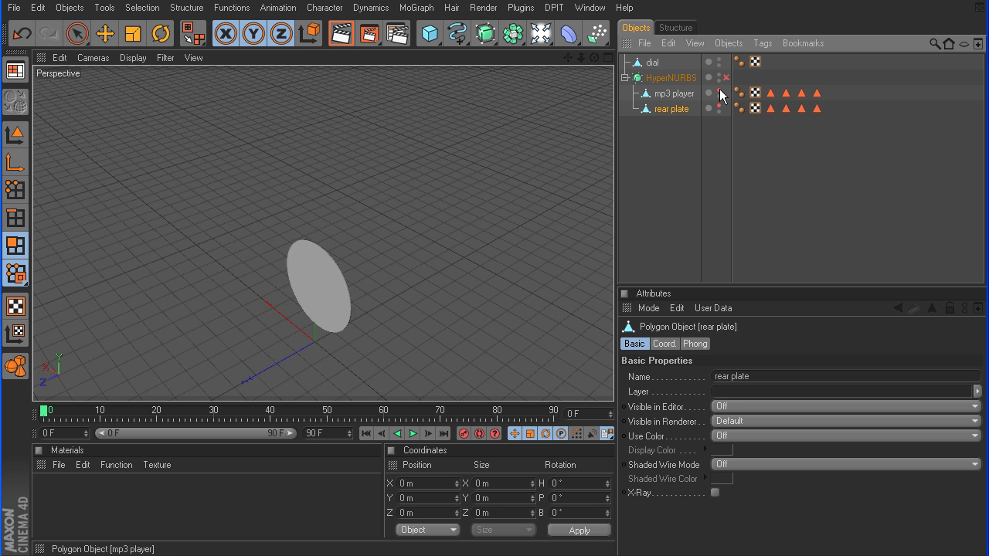
click(671, 94)
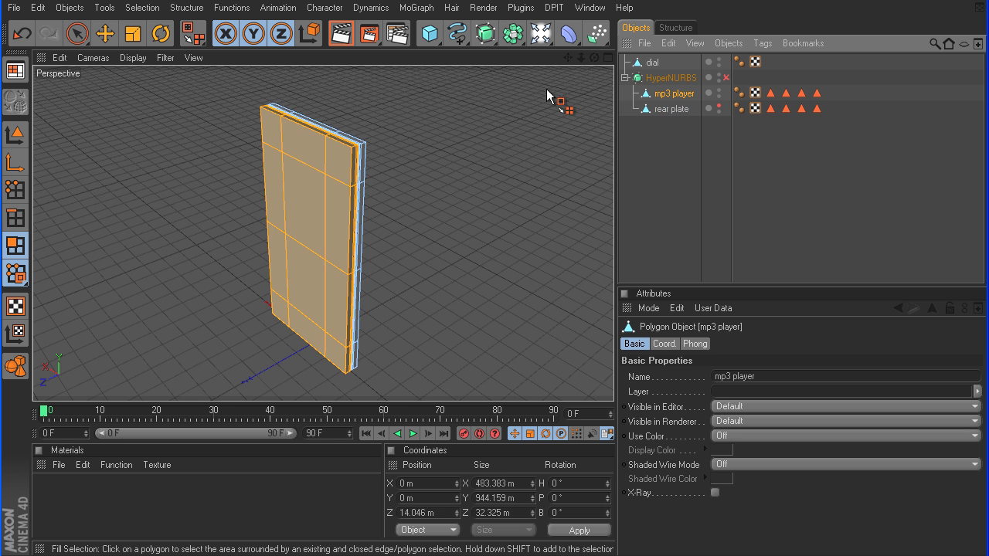
drag(593, 57, 497, 366)
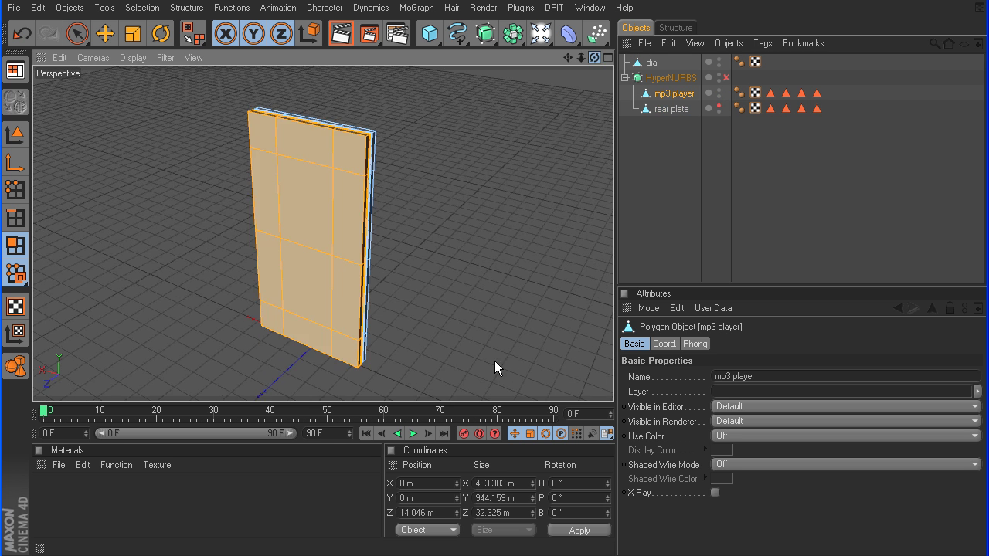
click(500, 170)
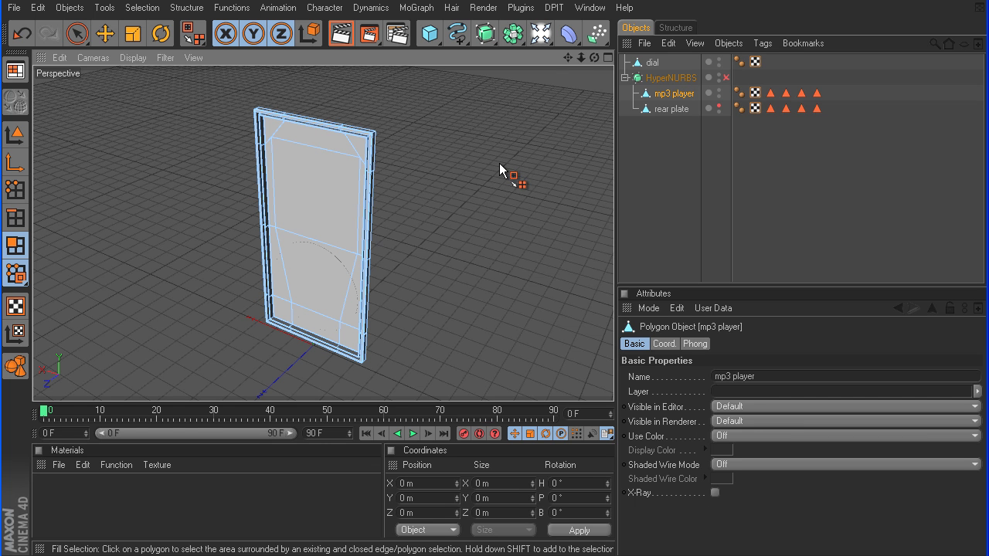
Optimize the mp3 player's mesh in point mode, covering polygons, unused points and points with a 0.01 m tolerance
click(15, 190)
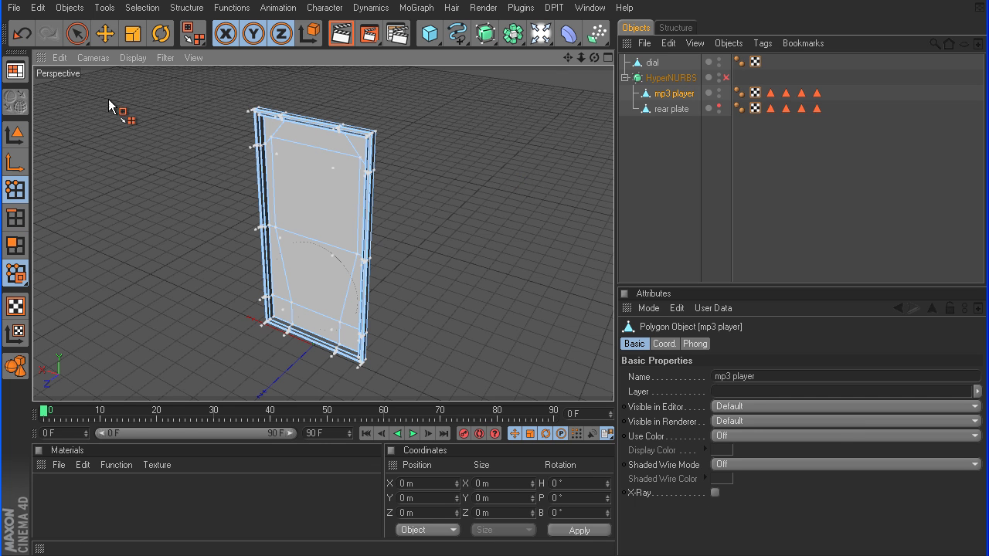
click(84, 35)
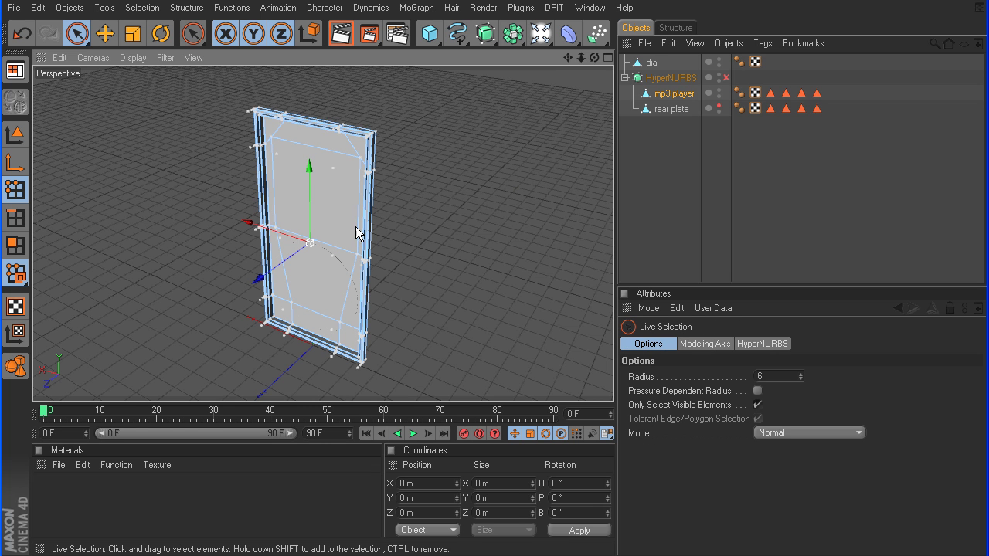
click(232, 7)
click(241, 273)
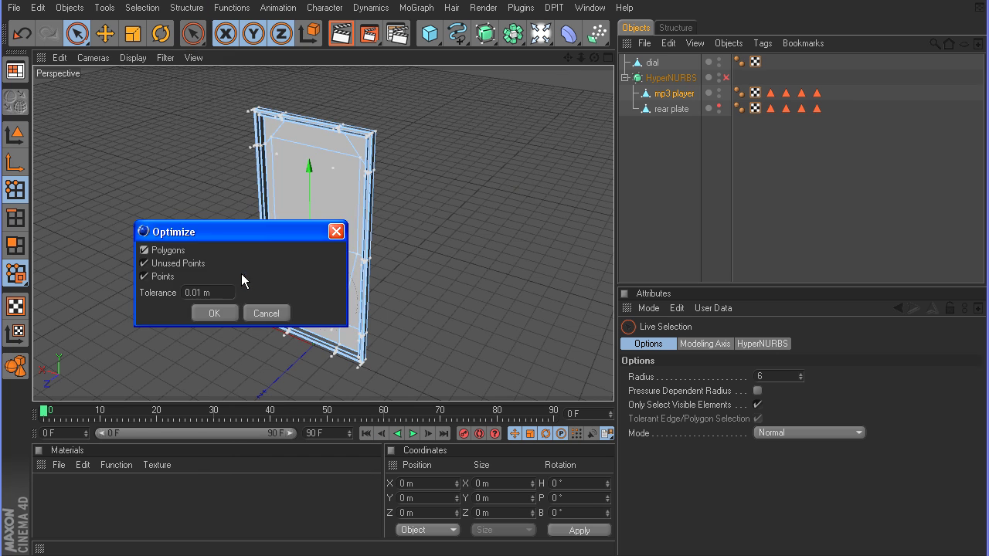
click(223, 314)
Return to polygon editing and loop-select the polygons along the frame's rim on the player's open rear side
drag(594, 57, 532, 59)
click(15, 245)
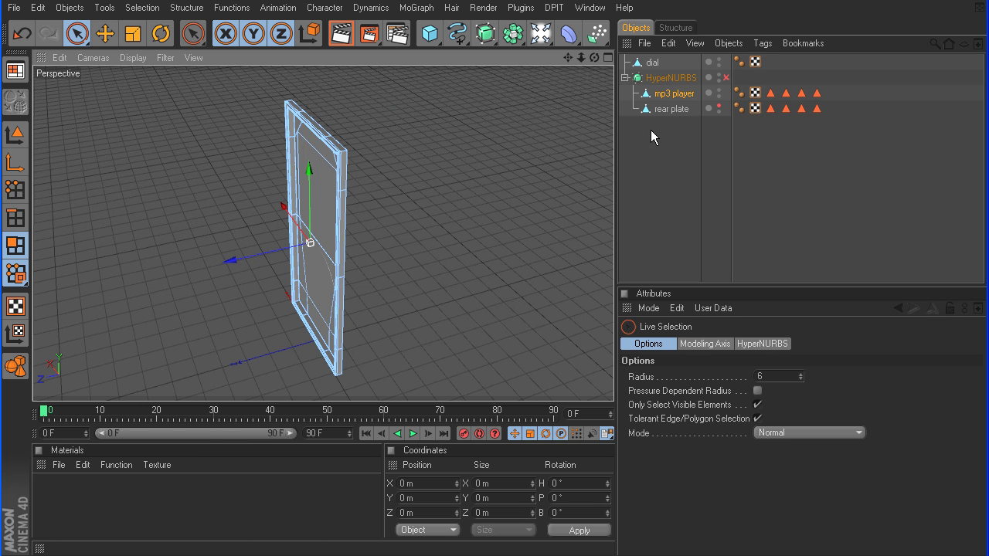
drag(594, 58, 569, 60)
key(u)
key(l)
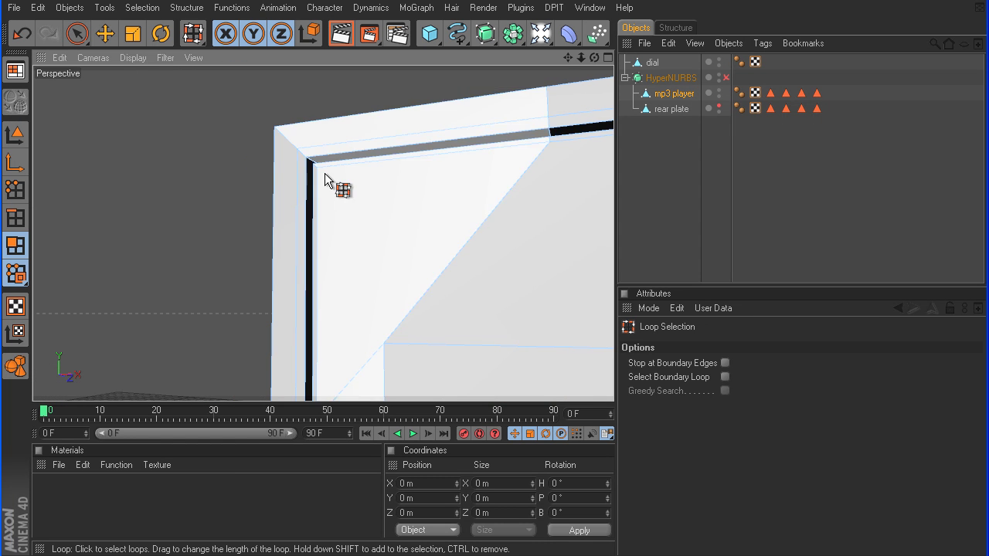
click(312, 161)
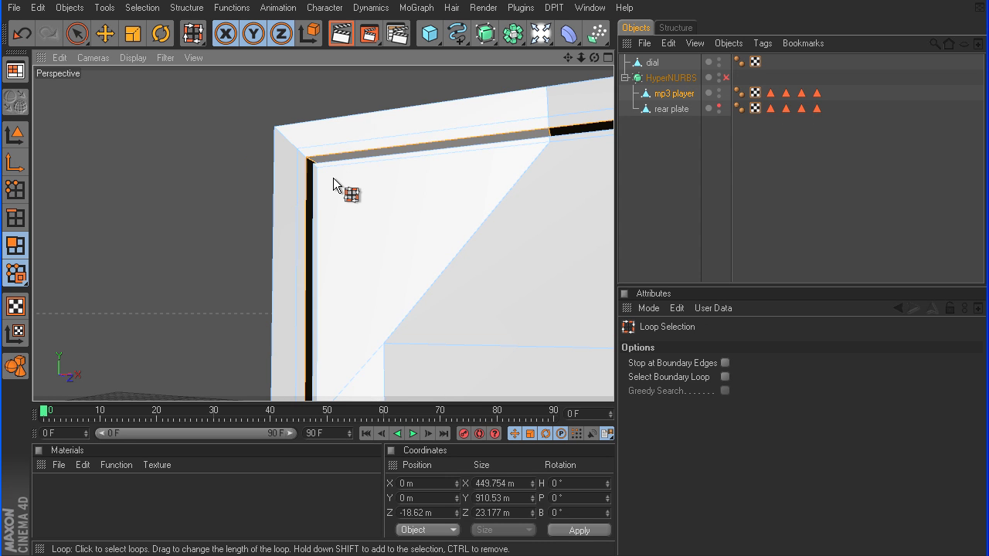
mouse_move(584, 58)
mouse_down()
mouse_move(593, 60)
mouse_move(569, 57)
mouse_move(583, 57)
mouse_up()
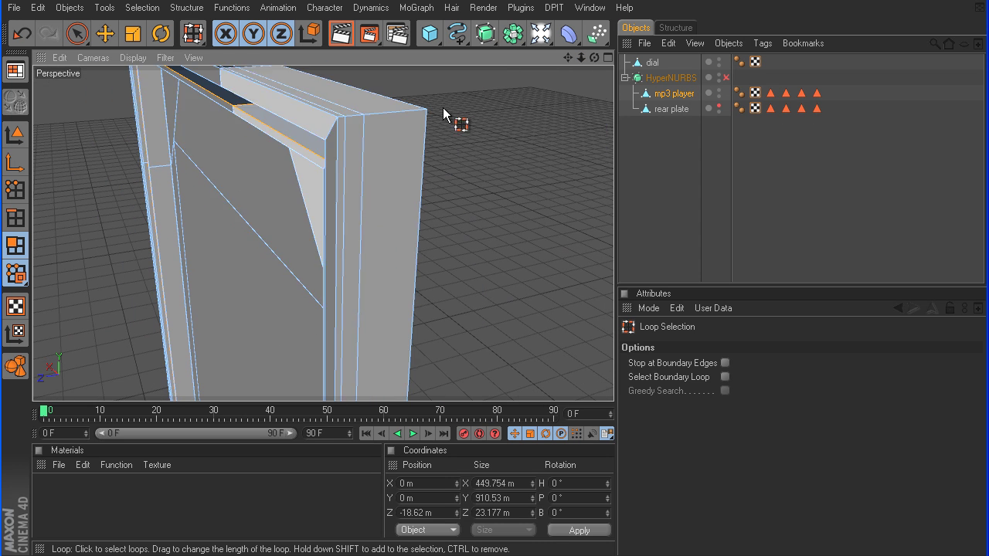
shift+click(332, 130)
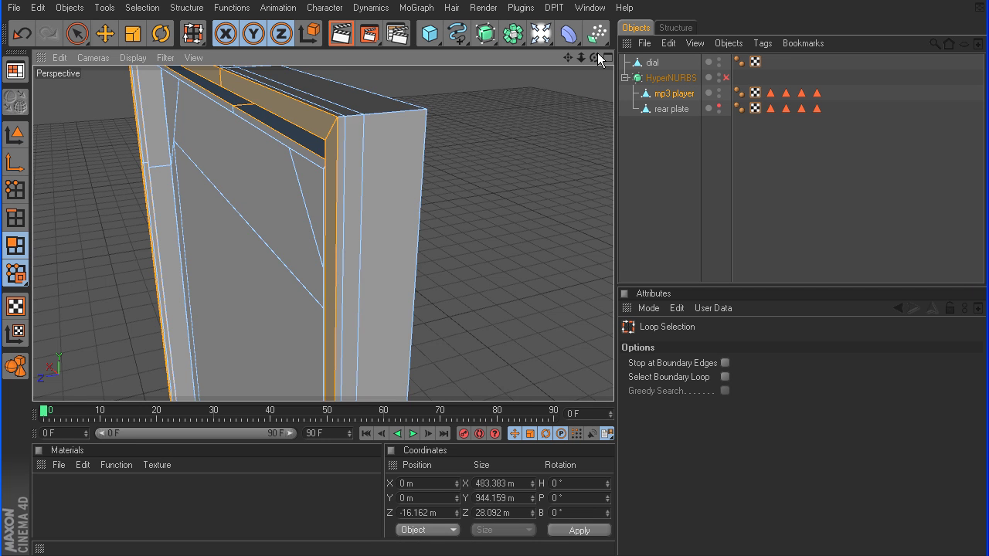
Fill-select the player's outer frame, split it into a separate object, and hide the original mp3 player
drag(594, 57, 618, 74)
key(u)
key(f)
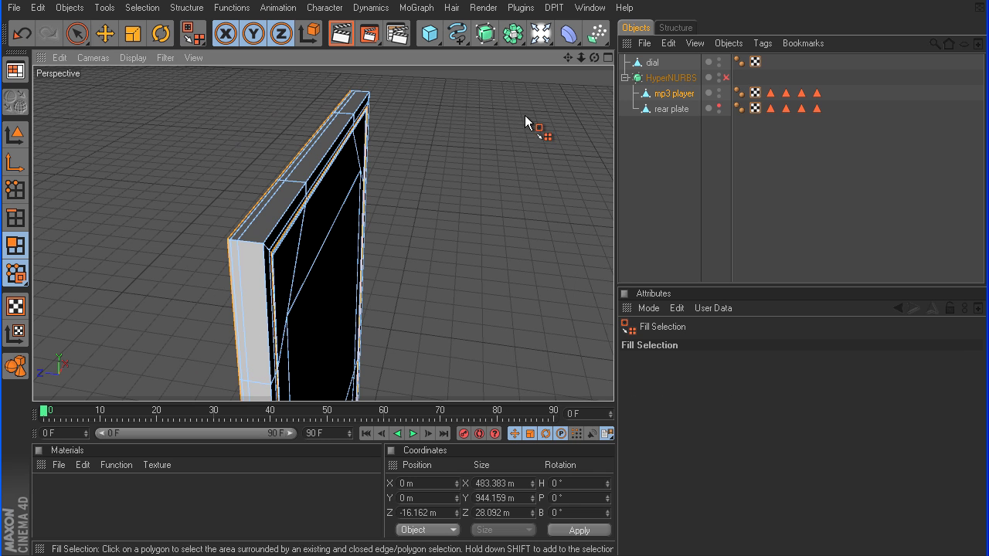
drag(592, 59, 405, 152)
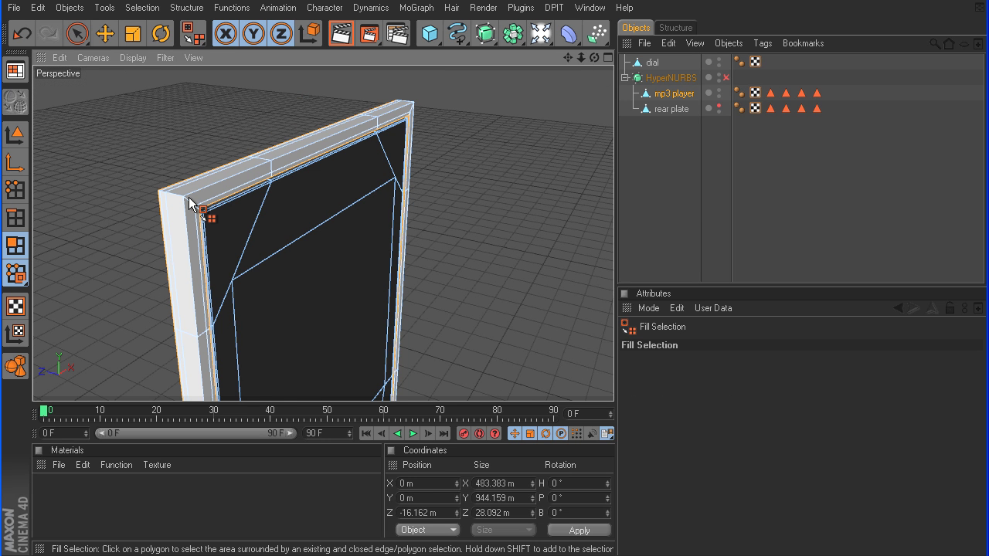
click(189, 202)
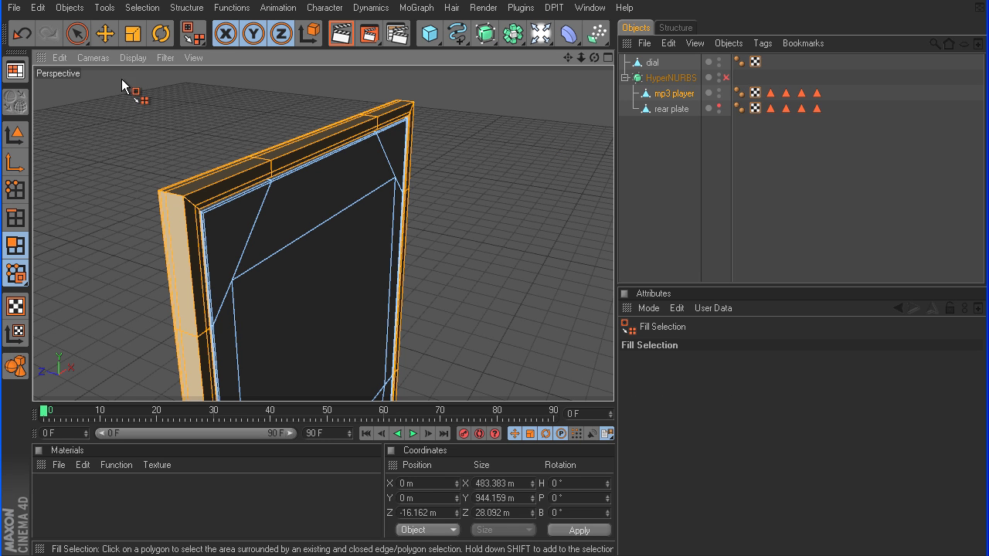
click(232, 8)
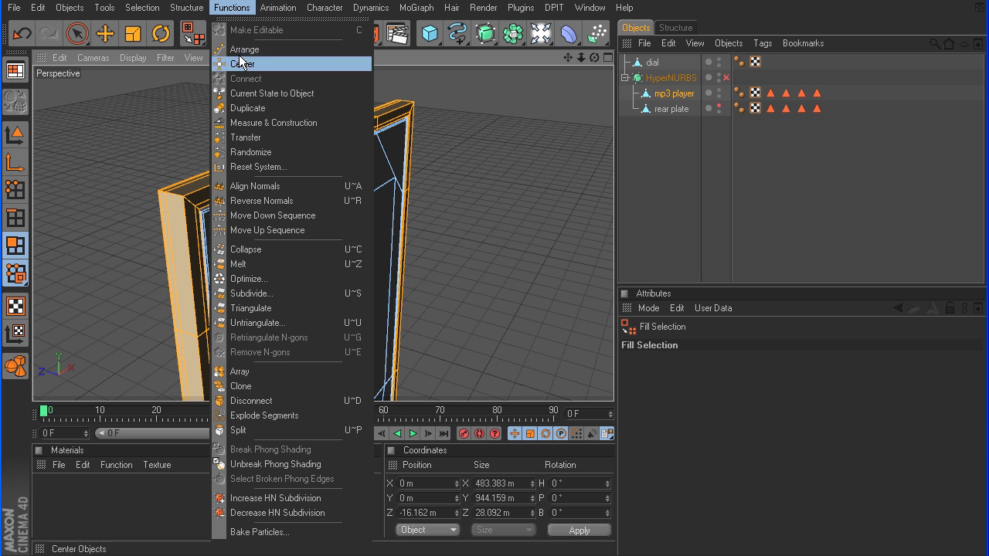
click(266, 414)
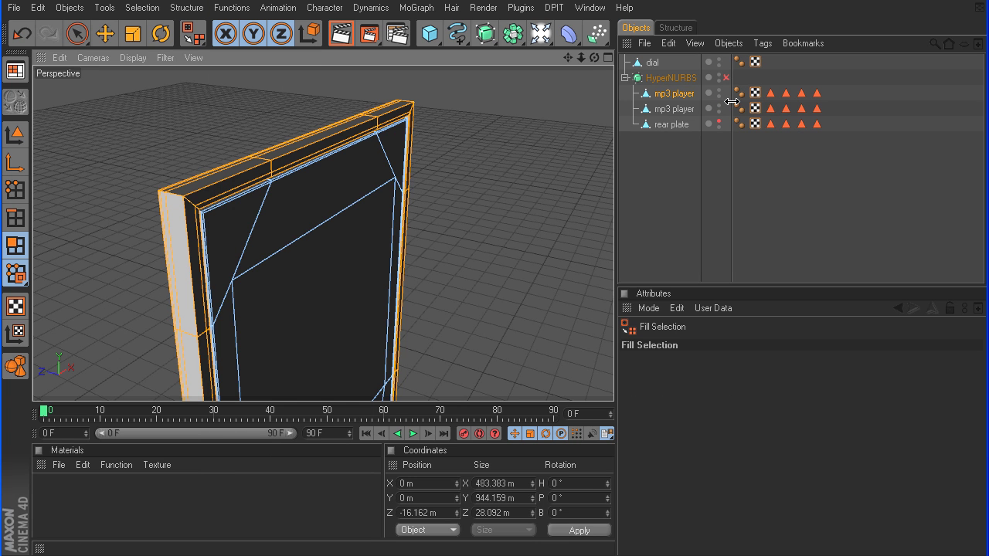
click(719, 94)
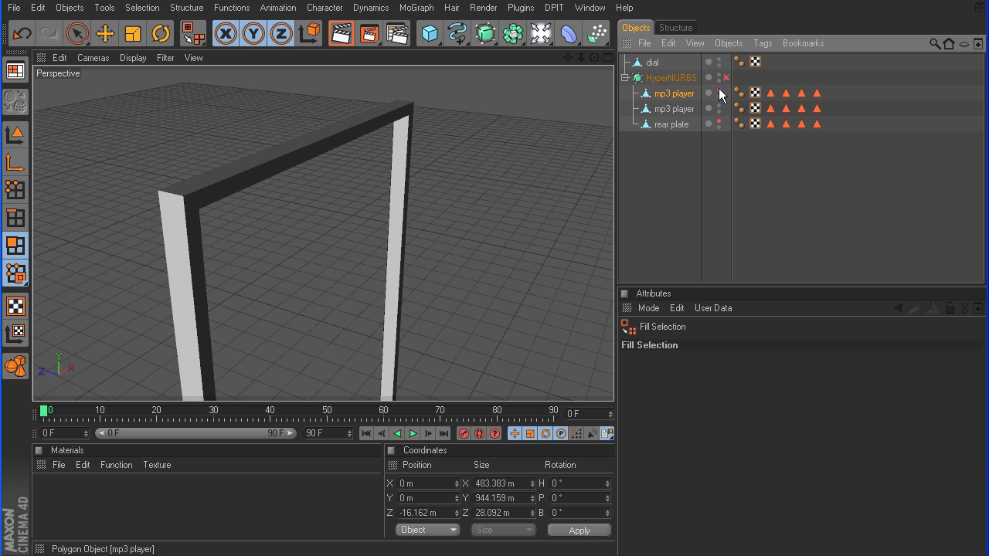
Rename the split-off outer frame object as lip
double_click(685, 108)
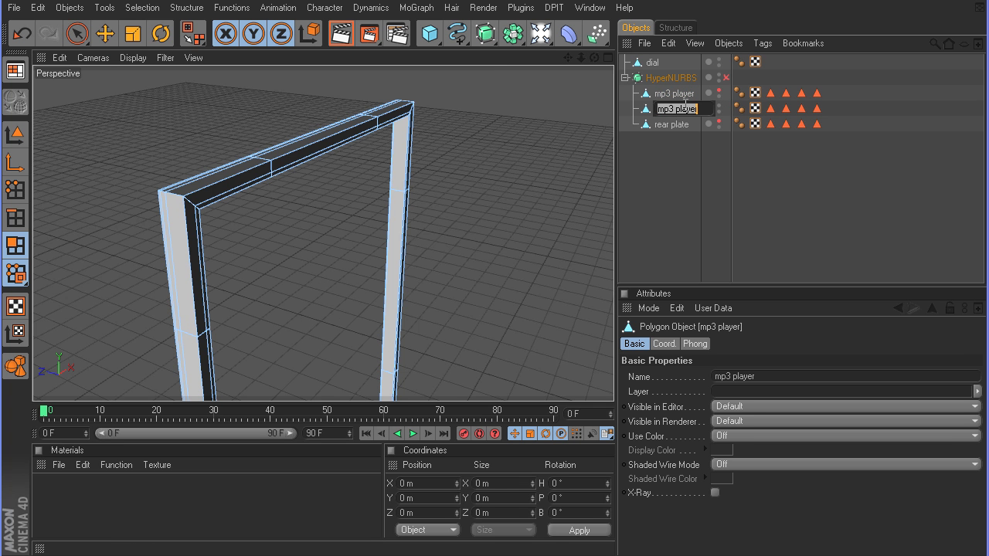
text(lip)
key(Return)
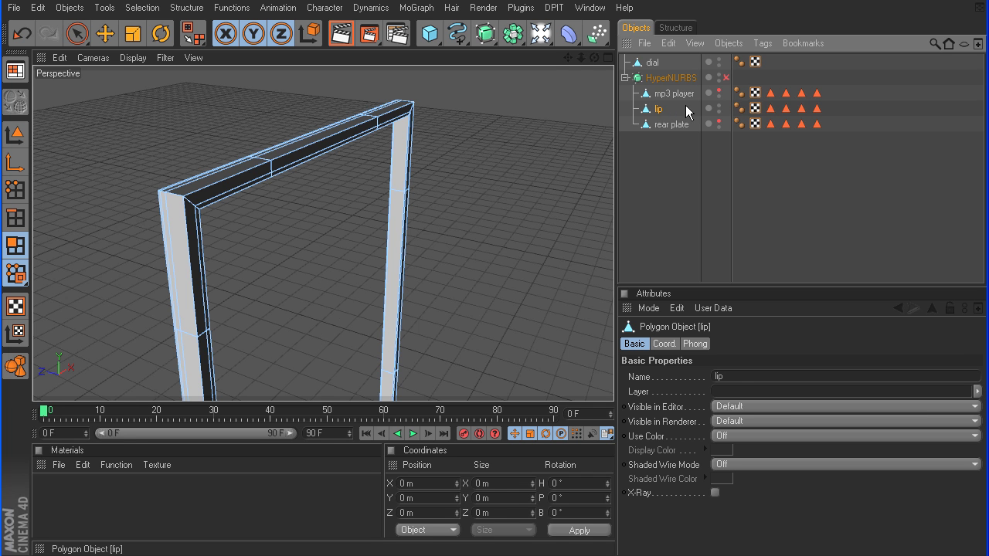
Hide the lip object in the viewport and show the original mp3 player
click(718, 108)
click(716, 95)
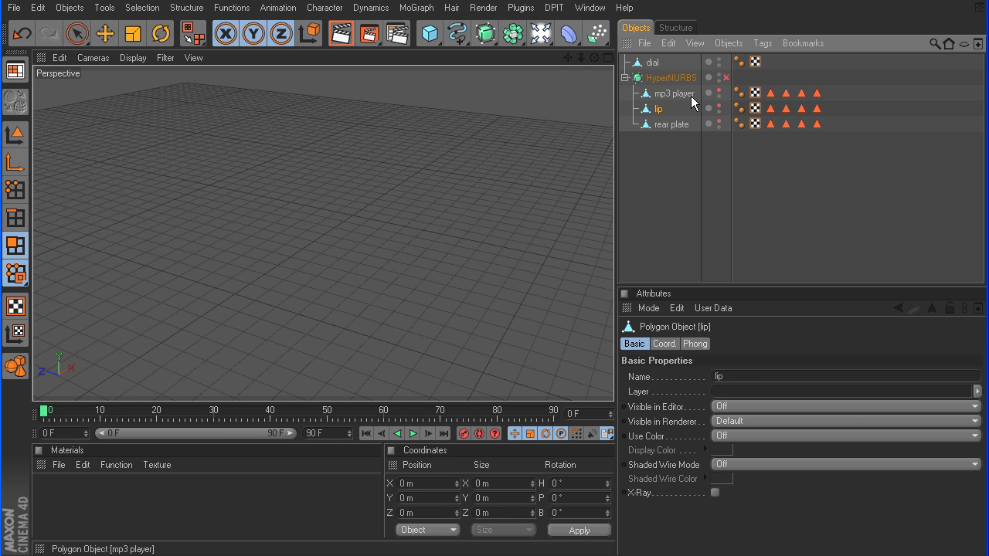
click(719, 91)
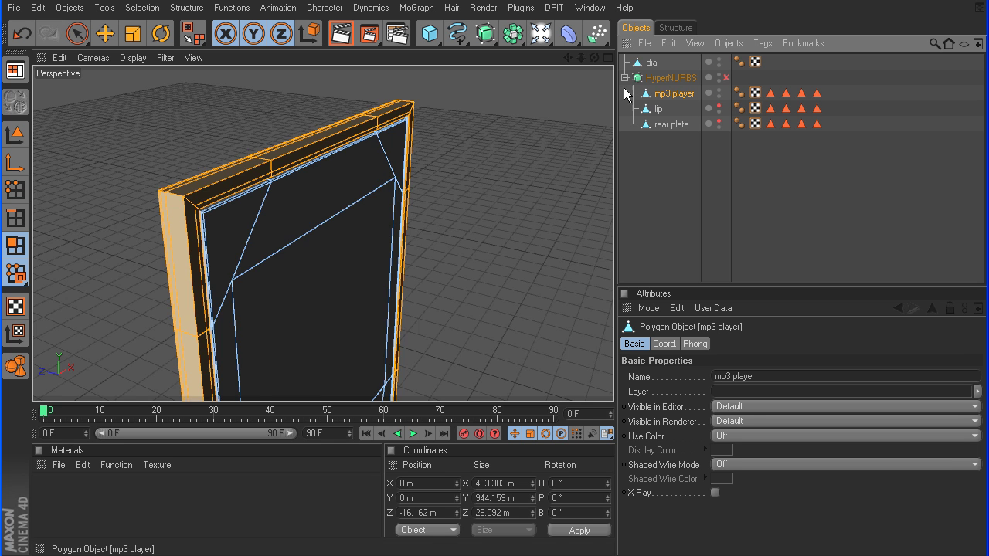
Delete the selected outer frame polygons from the mp3 player object
drag(594, 58, 594, 62)
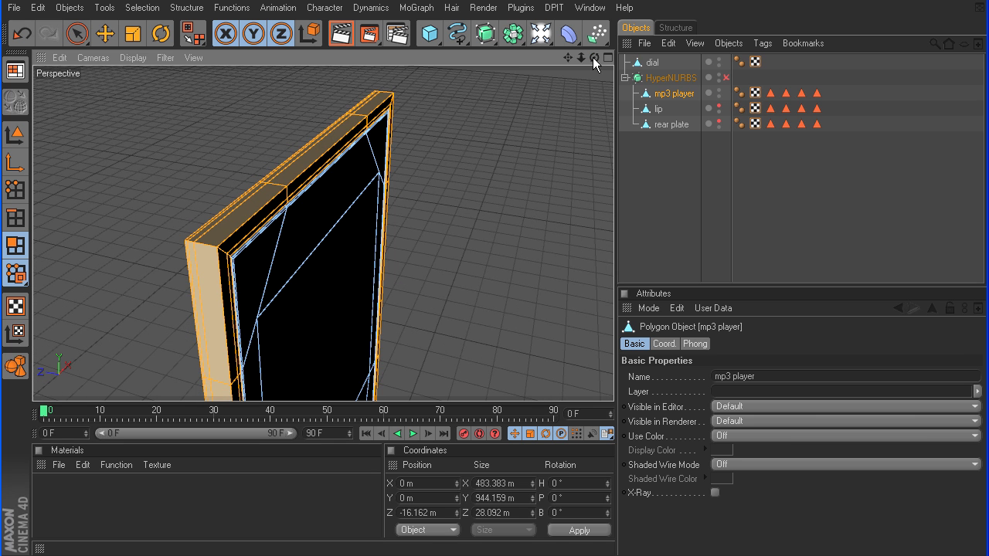
key(u)
key(f)
click(499, 181)
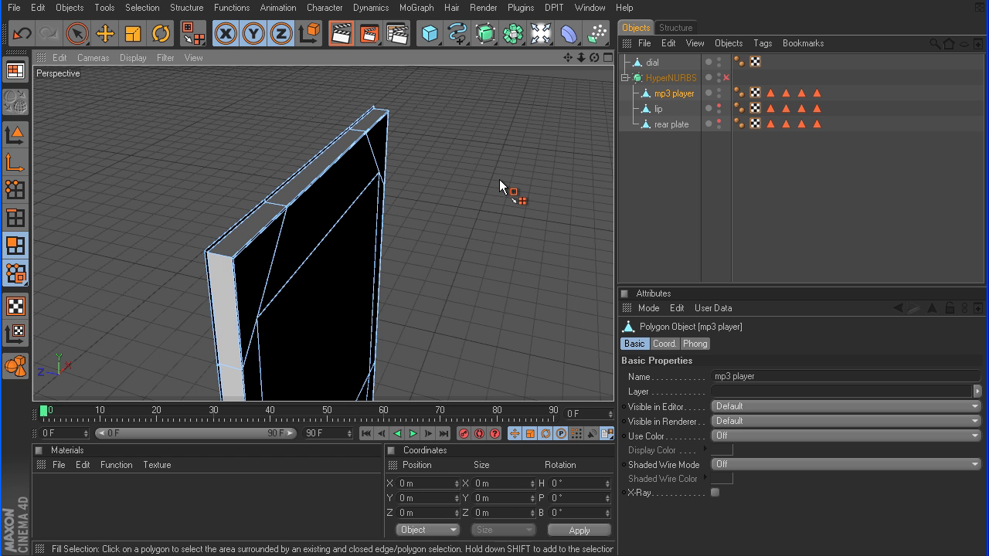
Optimize the remaining mp3 player mesh in point mode
click(76, 33)
drag(594, 58, 494, 60)
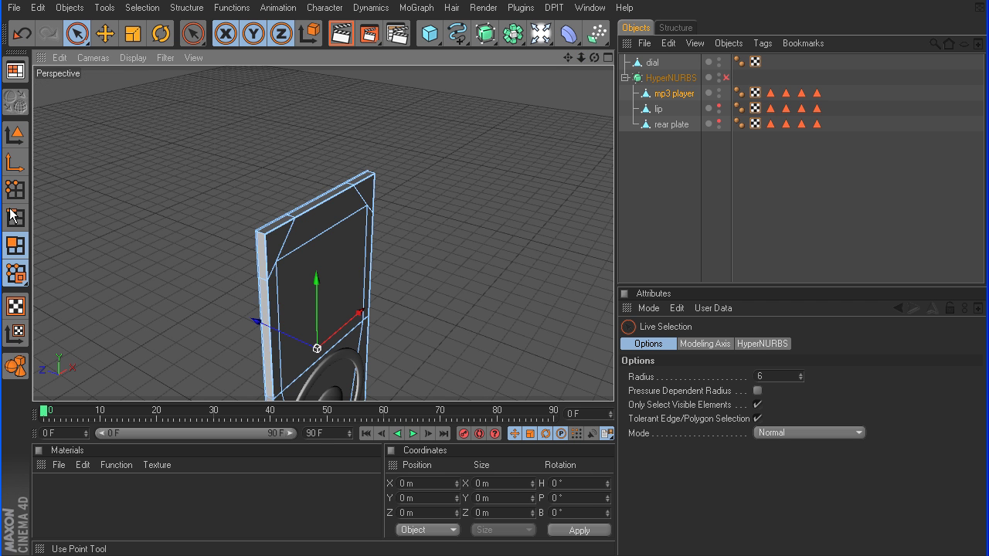
click(15, 195)
click(231, 7)
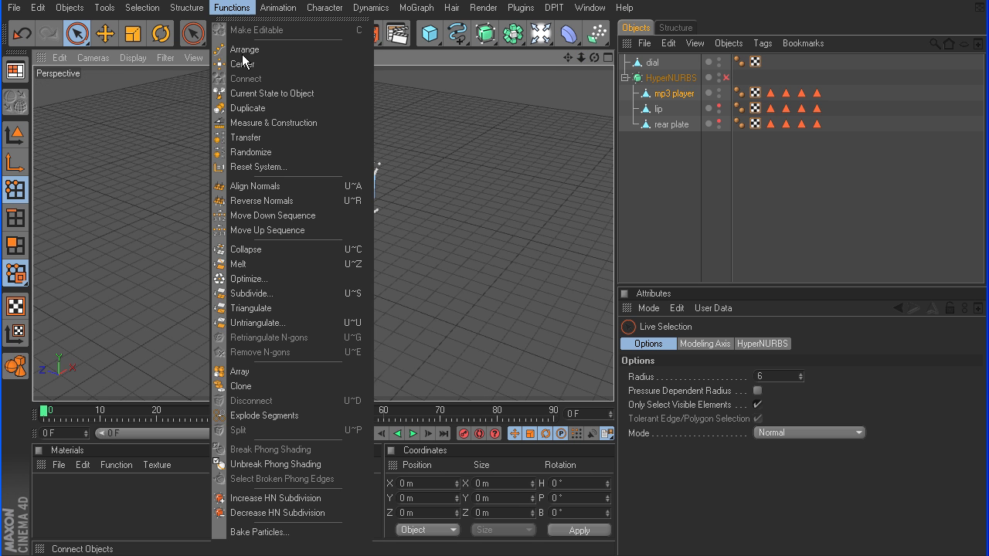
click(241, 279)
click(219, 311)
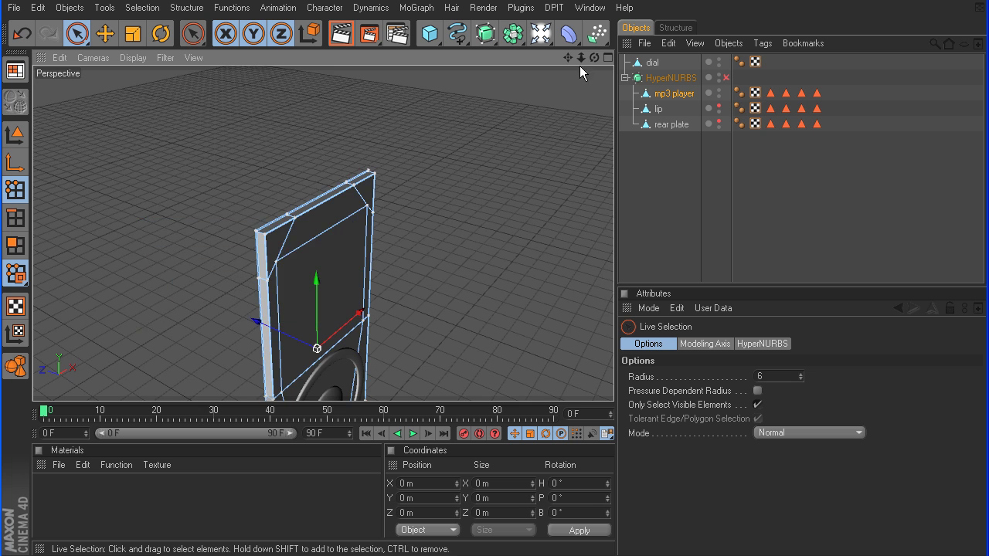
Show the lip and rear plate in the viewport and re-enable the HyperNURBS smoothing on all parts
drag(580, 58, 563, 1)
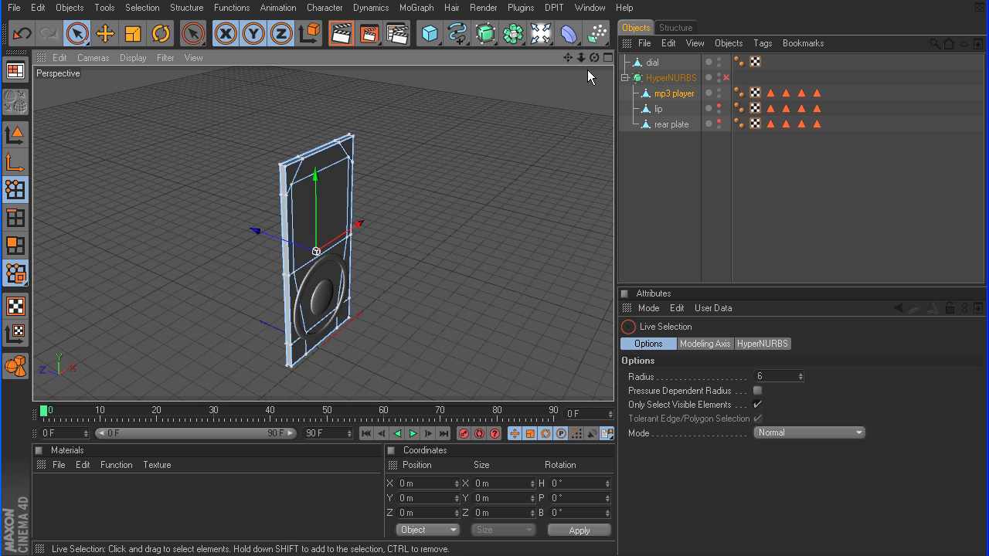
drag(593, 58, 555, 61)
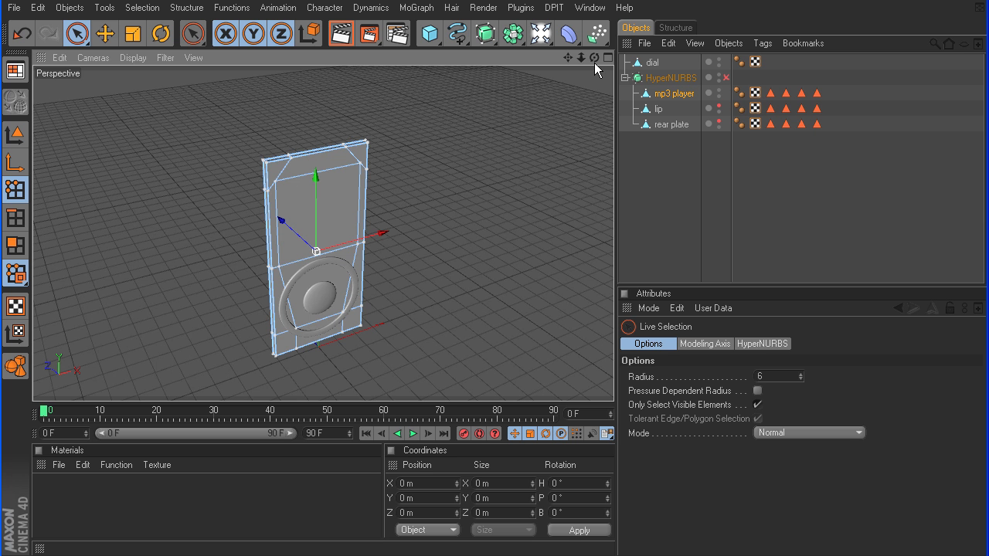
drag(595, 60, 495, 360)
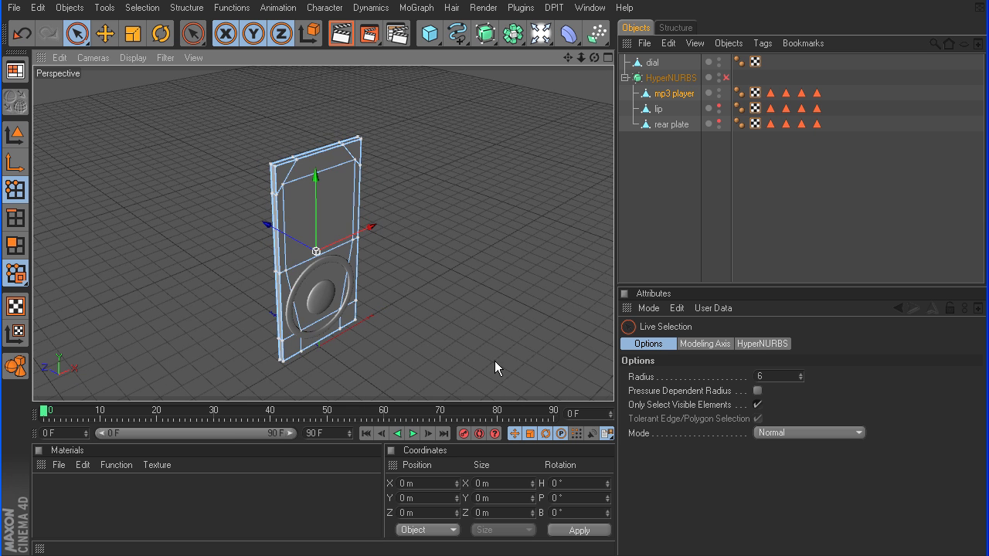
click(718, 106)
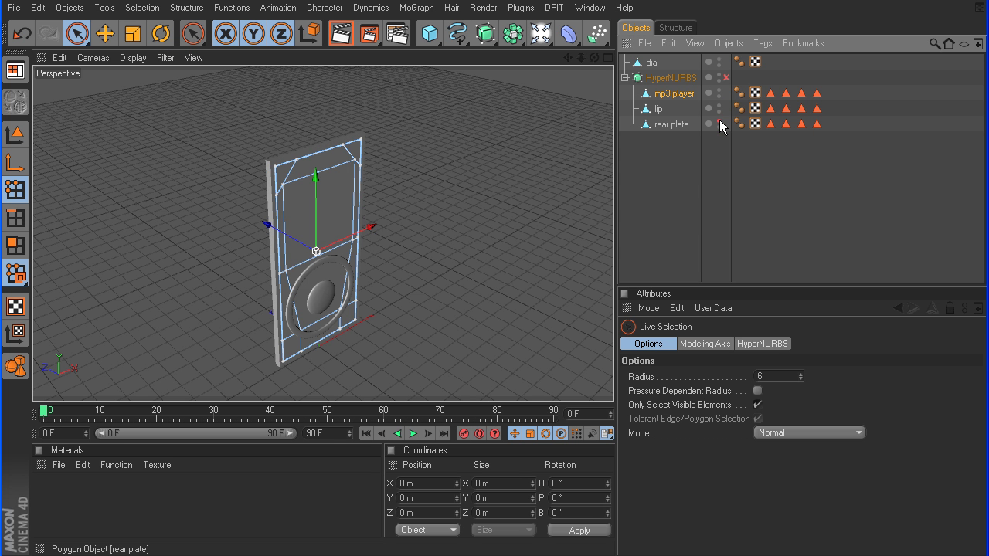
click(726, 77)
click(676, 224)
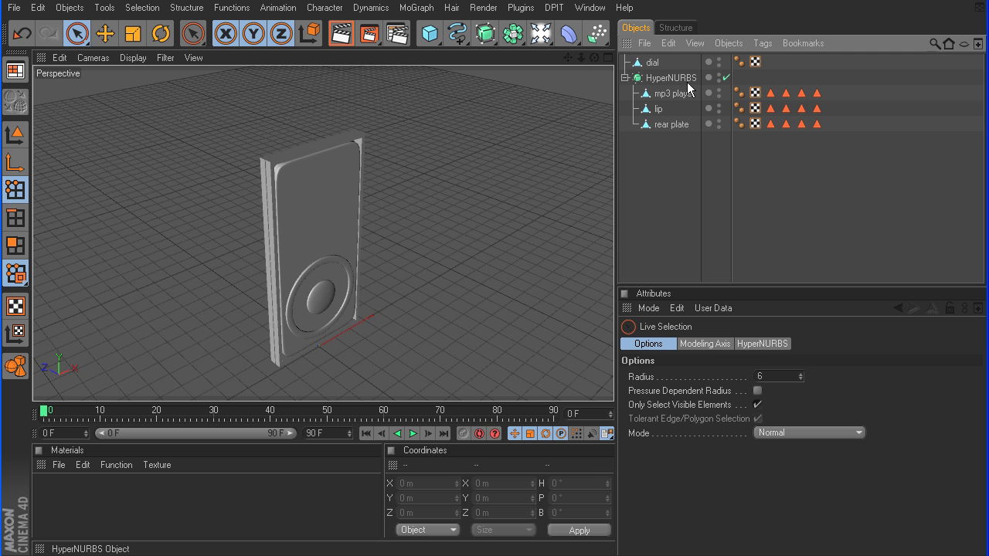
drag(594, 57, 555, 87)
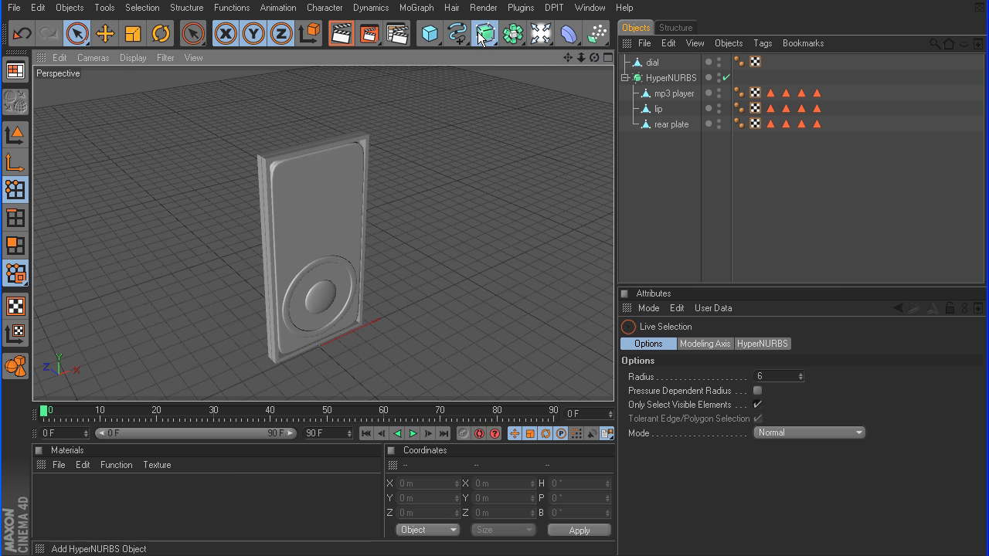
Add a second HyperNURBS object and name it chrome
drag(485, 33, 519, 48)
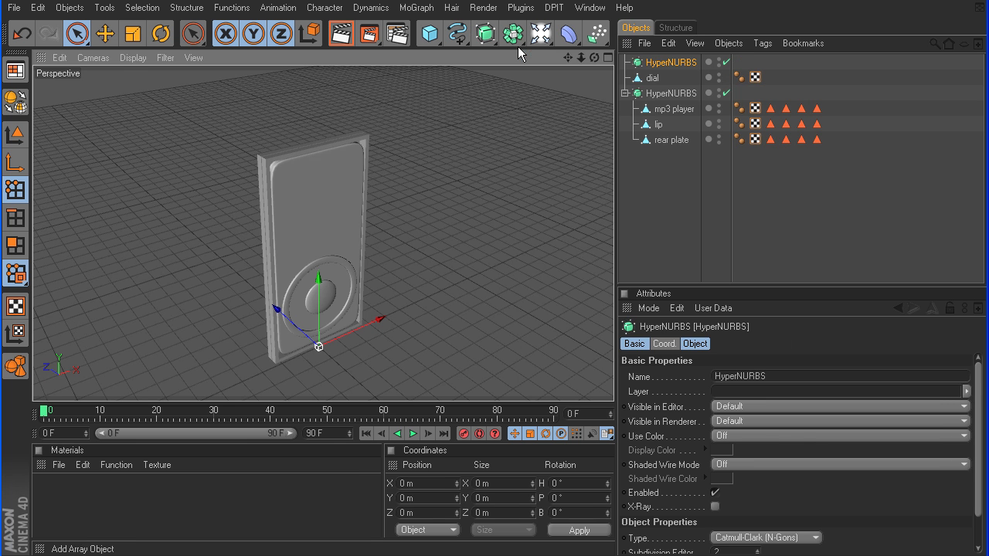
double_click(677, 62)
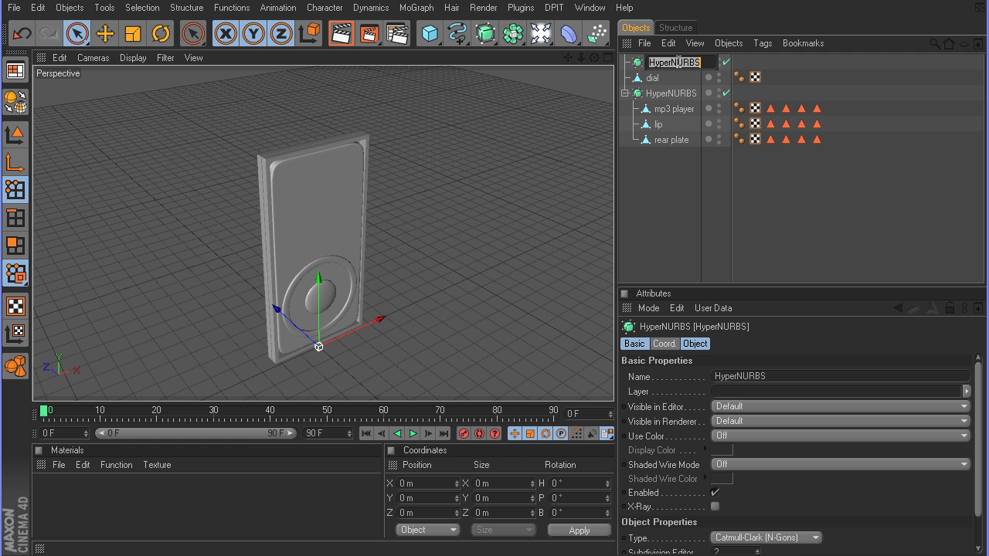
text(chrome)
key(Return)
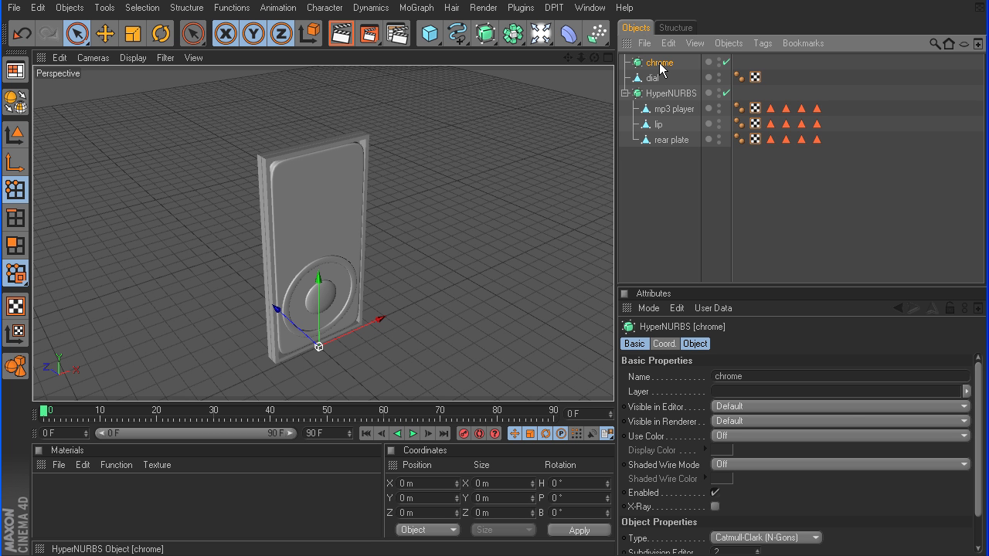
Rename the original HyperNURBS that holds the player parts as paint
double_click(672, 93)
text(paint)
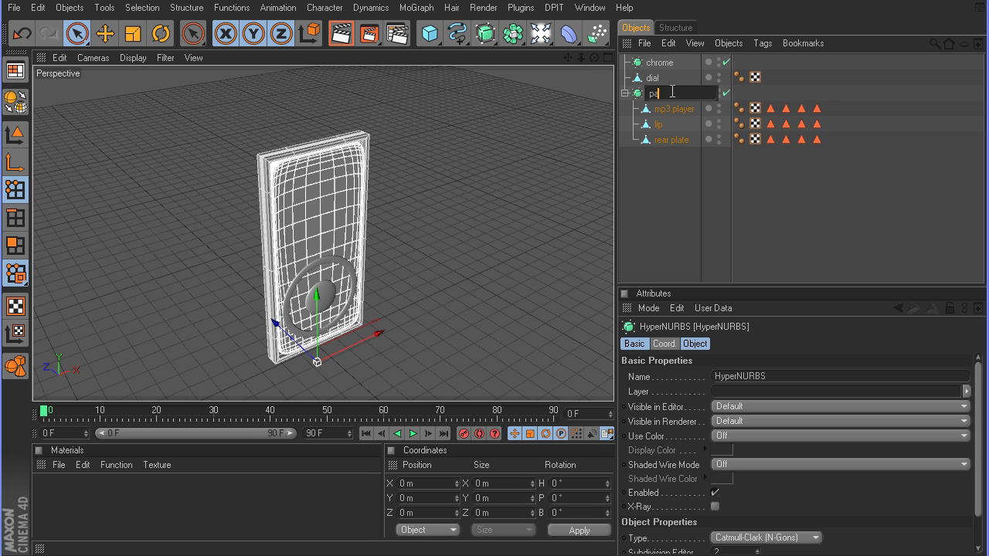
key(Return)
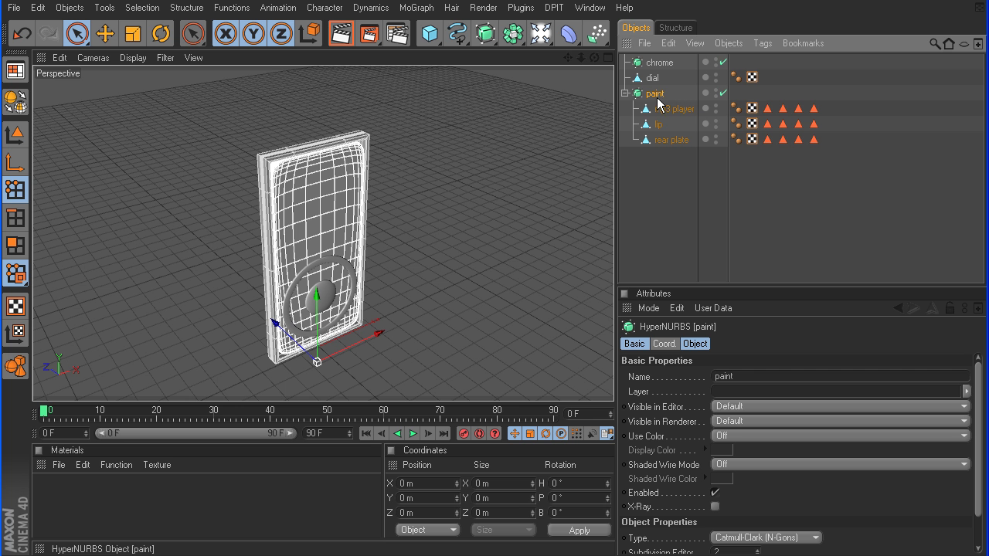
Move the rear plate to the top of the paint HyperNURBS and make the lip a child of chrome
click(670, 139)
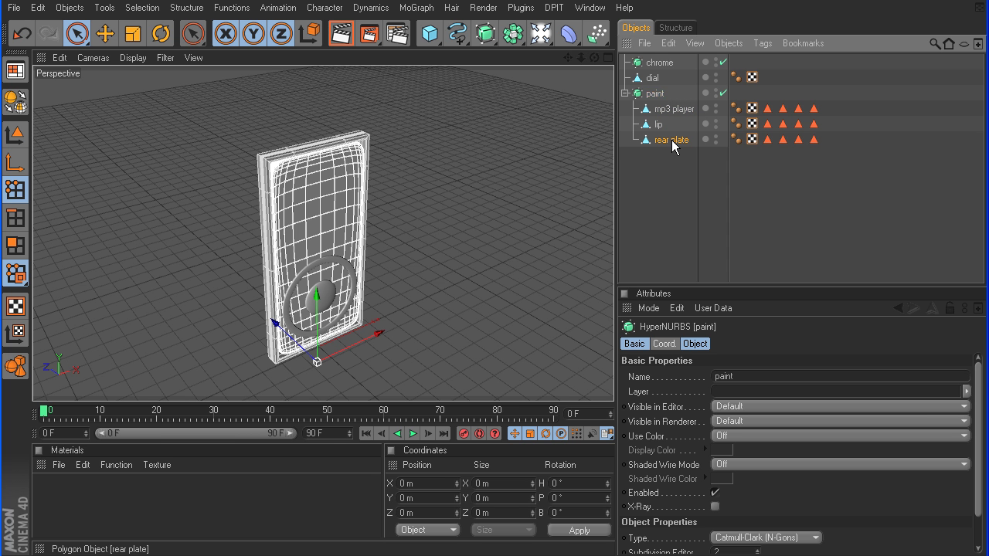
drag(672, 143, 662, 105)
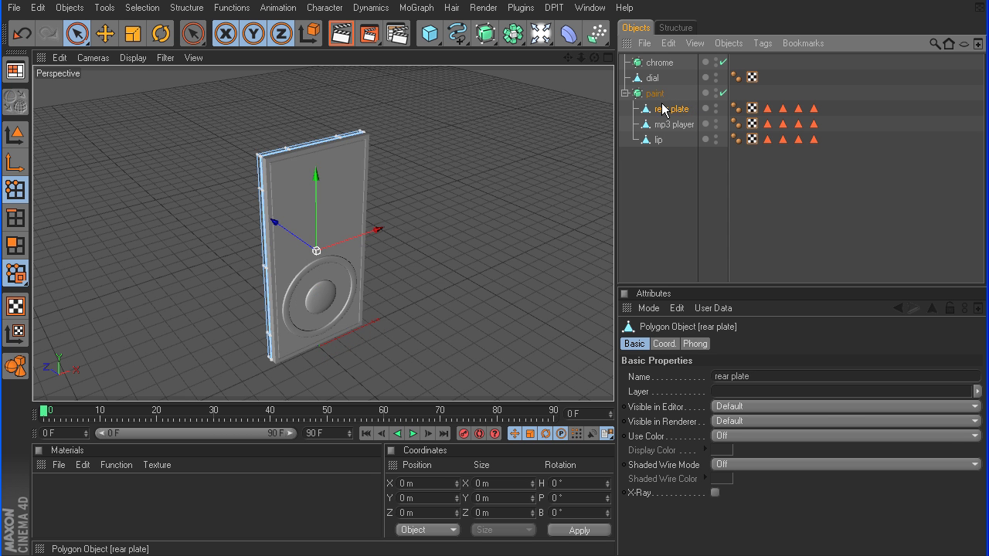
drag(658, 141, 658, 68)
Rename the mp3 player object as front and switch to polygon mode
click(668, 138)
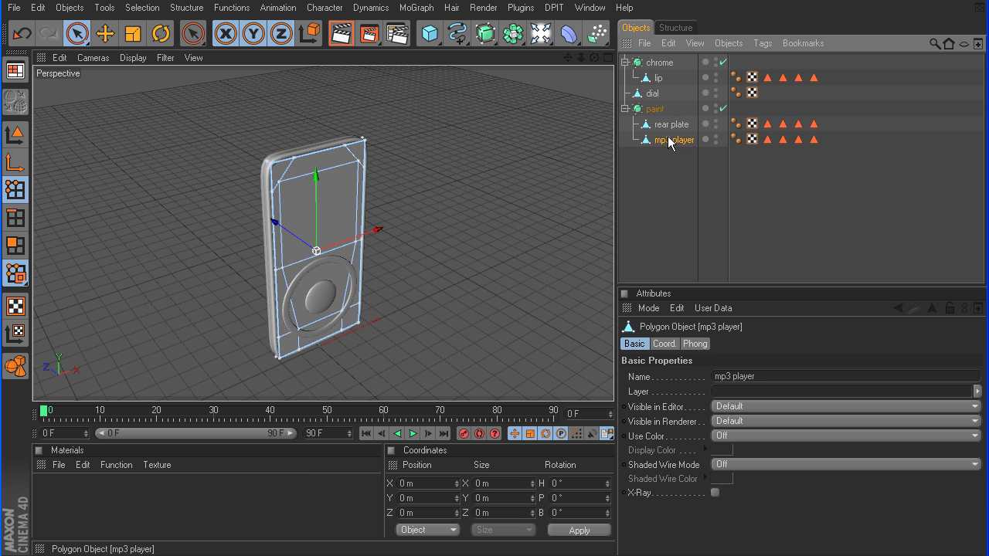
double_click(667, 139)
text(front)
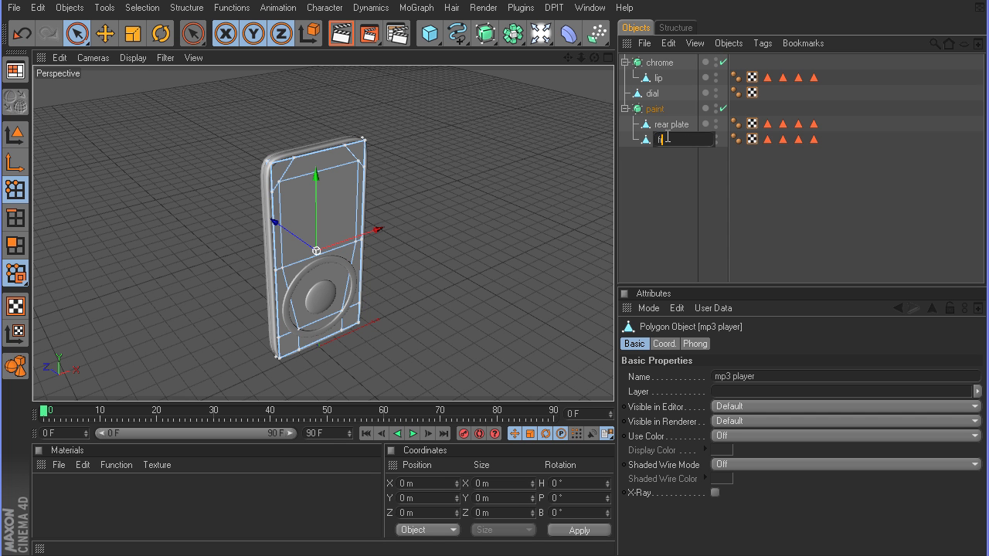
key(Return)
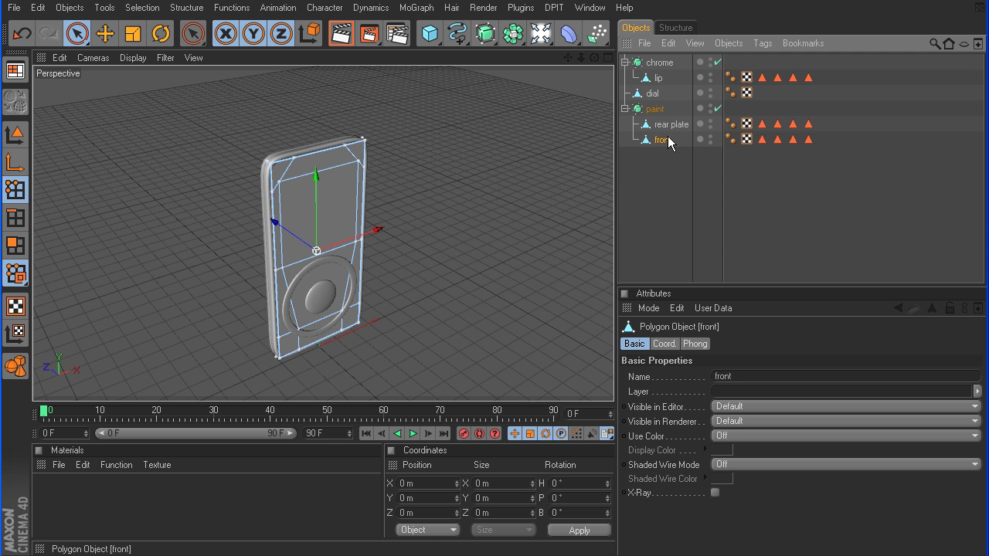
click(15, 245)
Add a null object inside the paint HyperNURBS and make the rear plate and front its children
drag(594, 60, 595, 60)
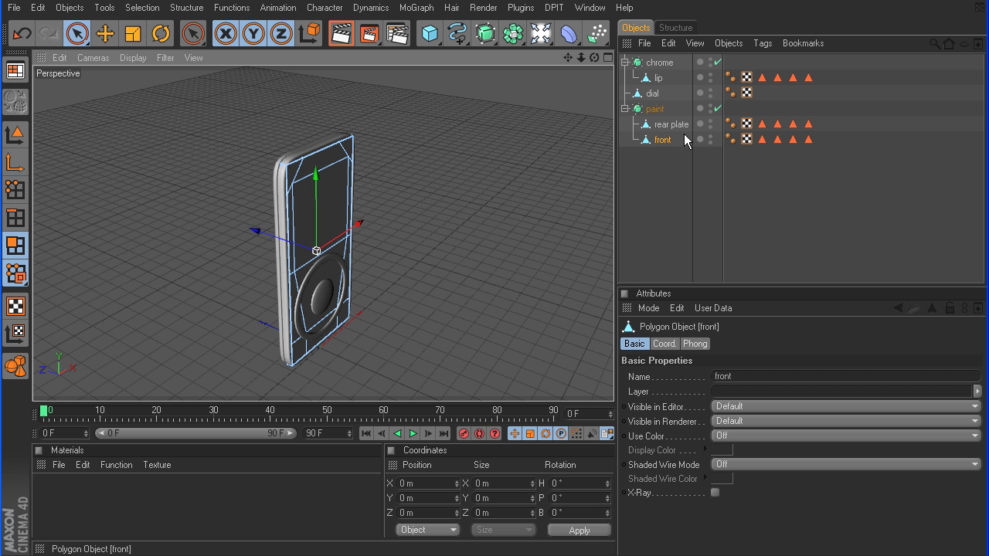
click(710, 272)
drag(594, 58, 594, 58)
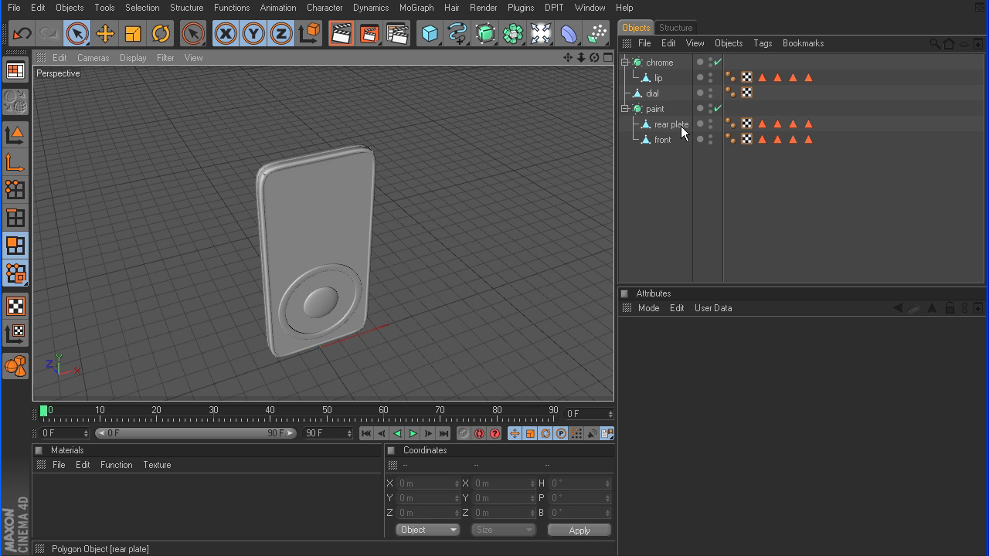
click(70, 8)
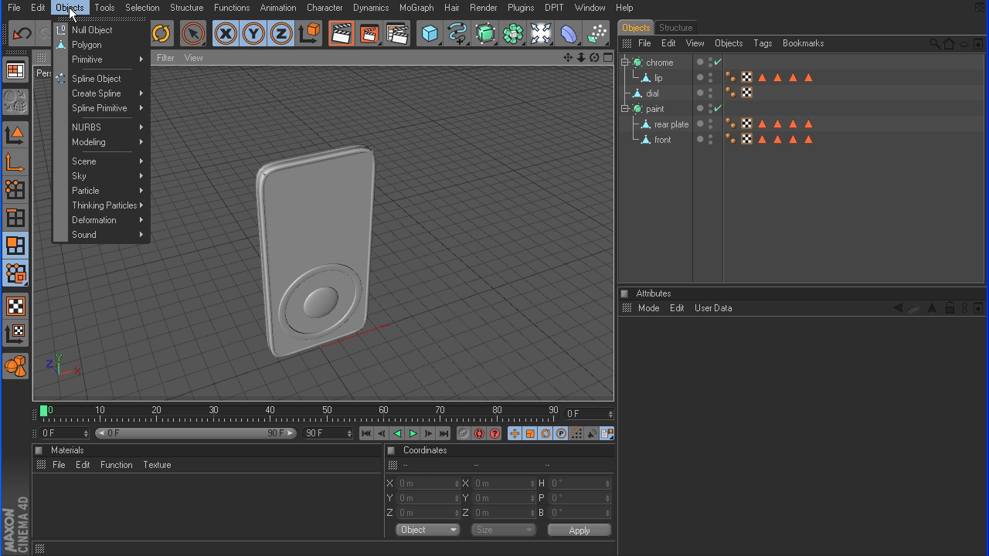
click(81, 30)
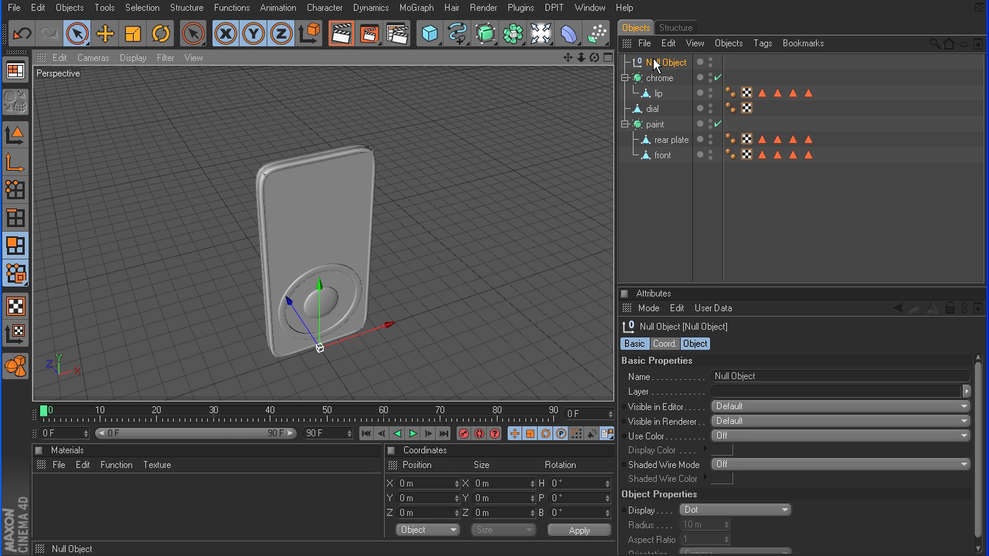
mouse_move(659, 62)
mouse_down()
mouse_move(658, 126)
mouse_move(670, 150)
mouse_move(669, 125)
mouse_up()
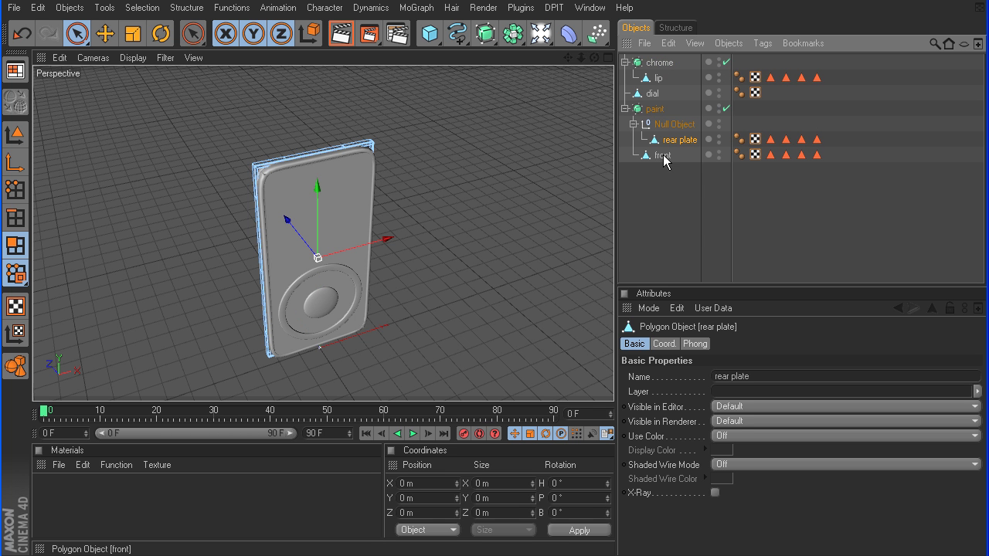
click(662, 157)
drag(664, 158, 666, 125)
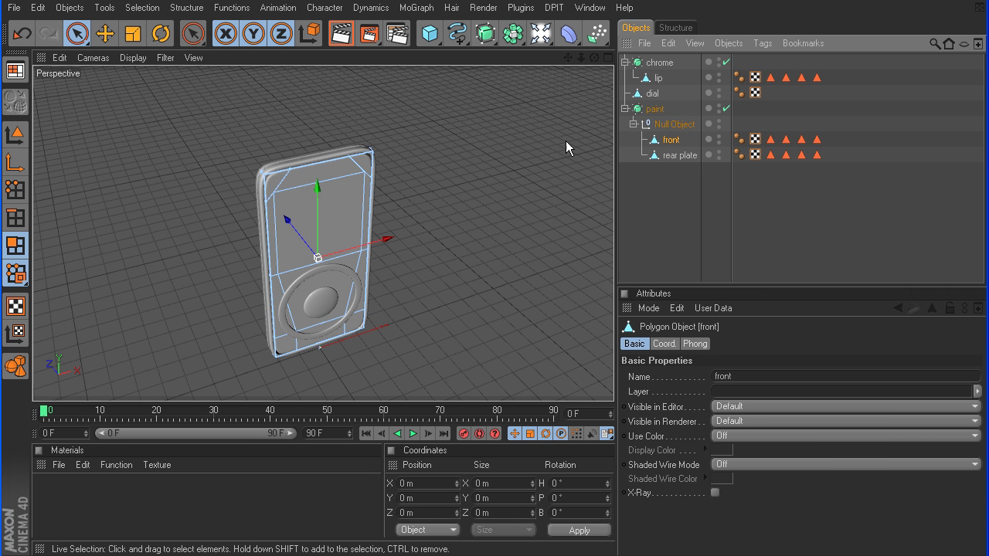
click(799, 255)
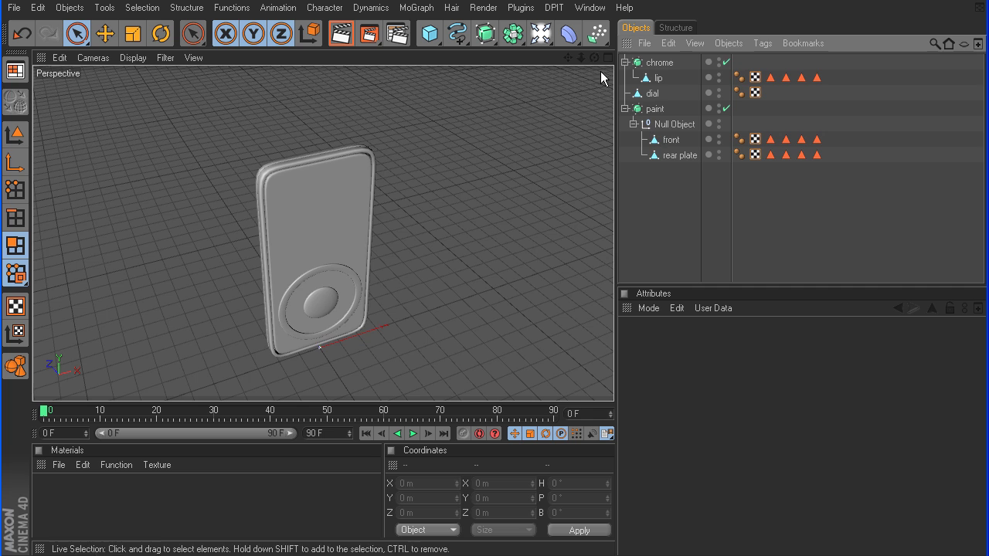
mouse_move(594, 57)
mouse_down()
mouse_move(562, 49)
mouse_move(679, 63)
mouse_move(595, 67)
mouse_move(579, 51)
mouse_up()
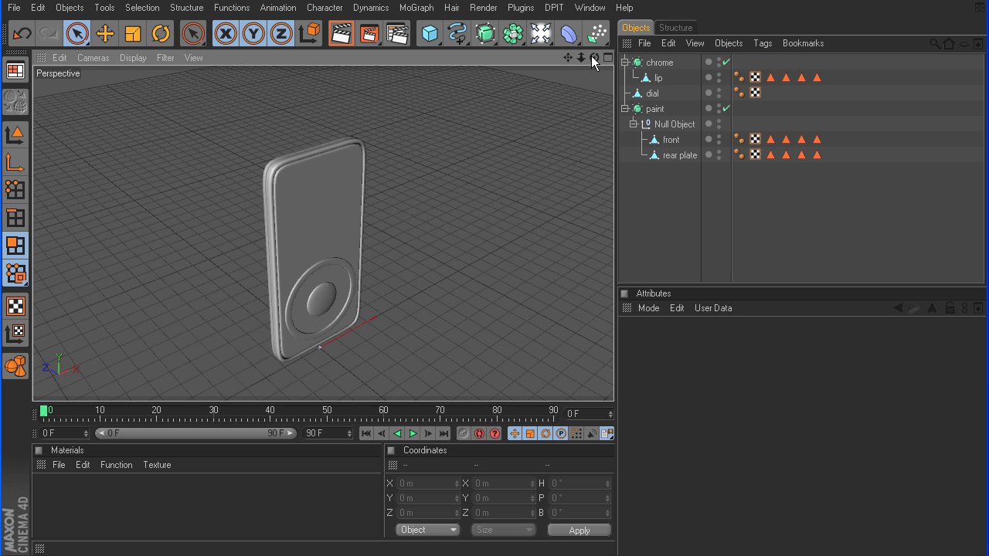
Delete all four polygon selection tags from the lip object
click(770, 80)
key(Delete)
click(770, 80)
key(Delete)
click(770, 79)
key(Delete)
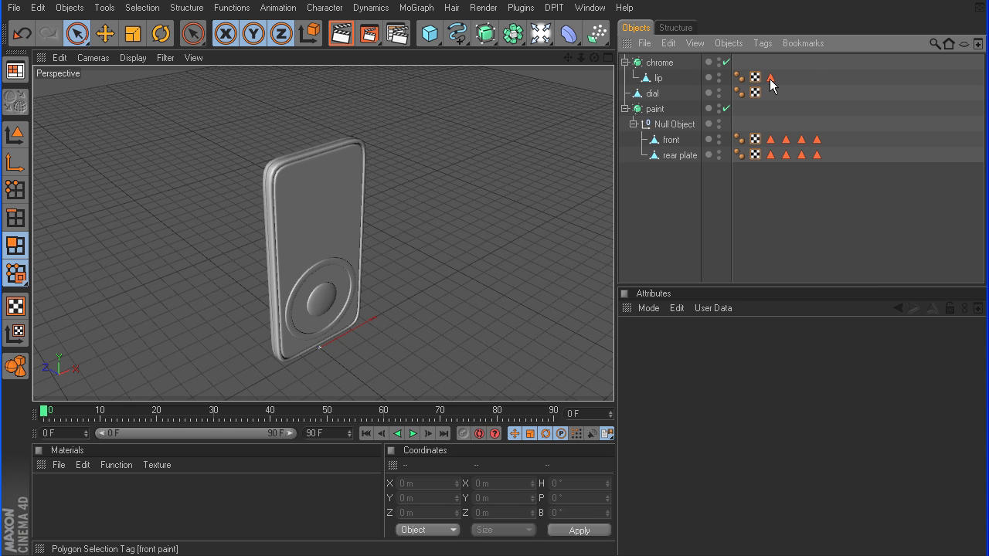
click(770, 79)
key(Delete)
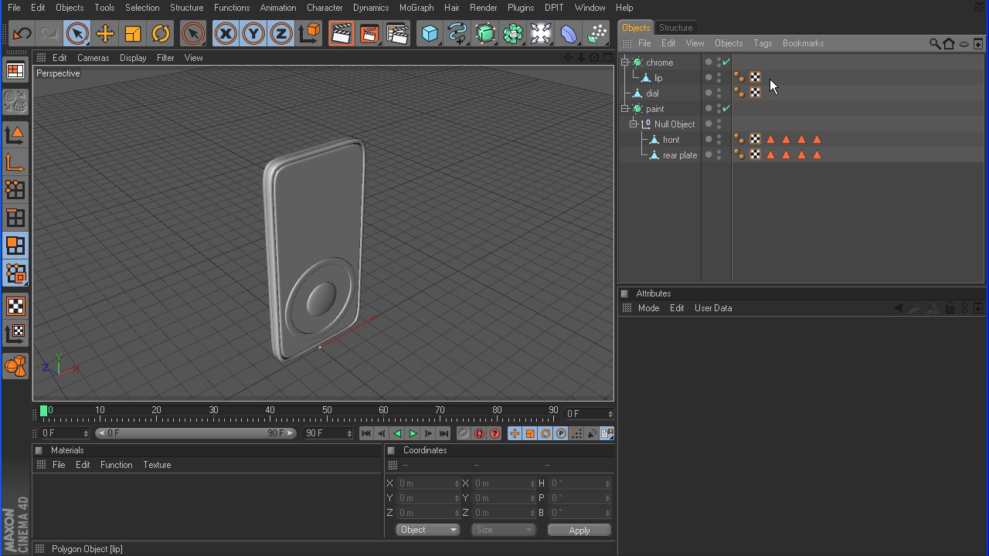
Delete the last two polygon selection tags from the front object, starting with the front paint tag
click(671, 139)
click(770, 140)
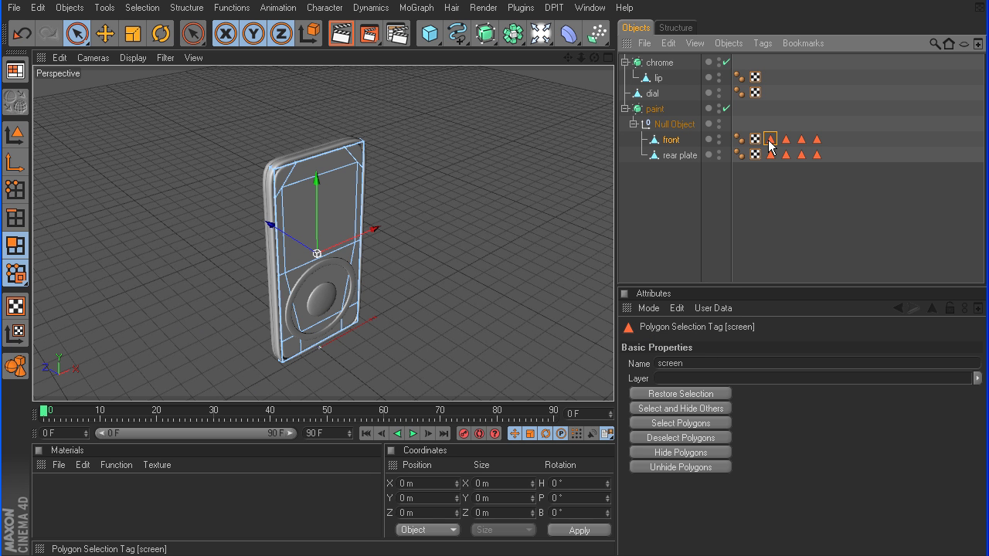
click(786, 143)
click(800, 142)
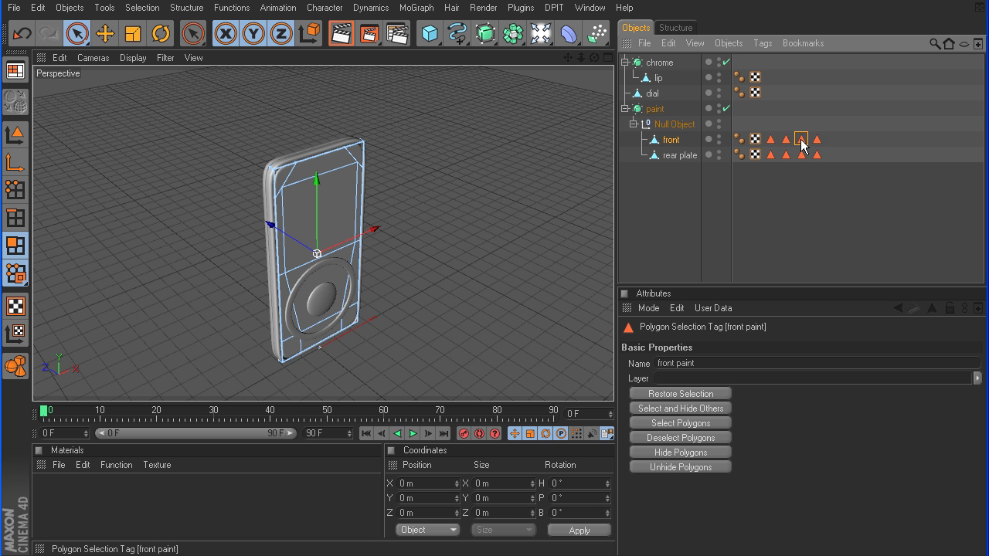
key(Delete)
key(Delete)
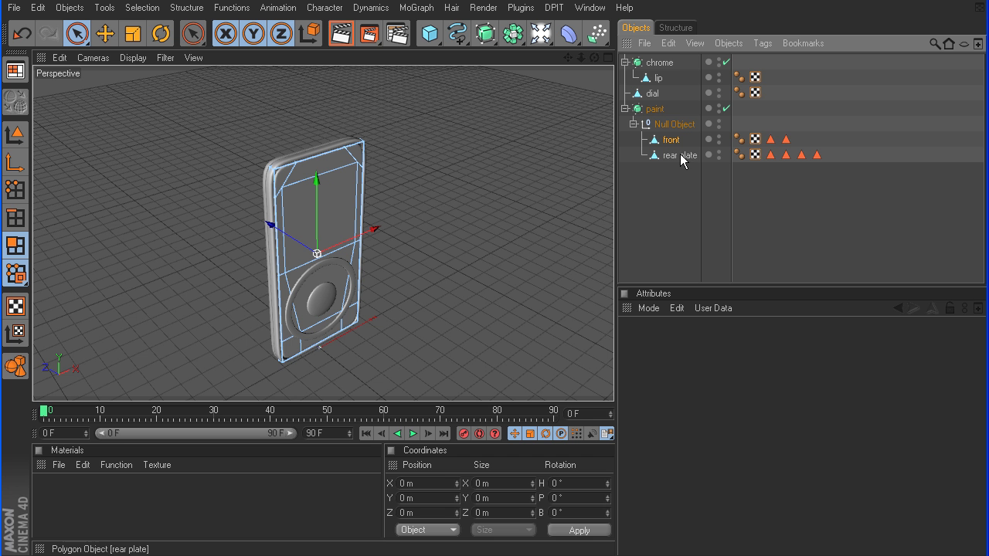
Delete all four polygon selection tags from the rear plate and deselect everything
click(770, 155)
key(Delete)
key(Delete)
key(Delete)
key(Delete)
click(675, 193)
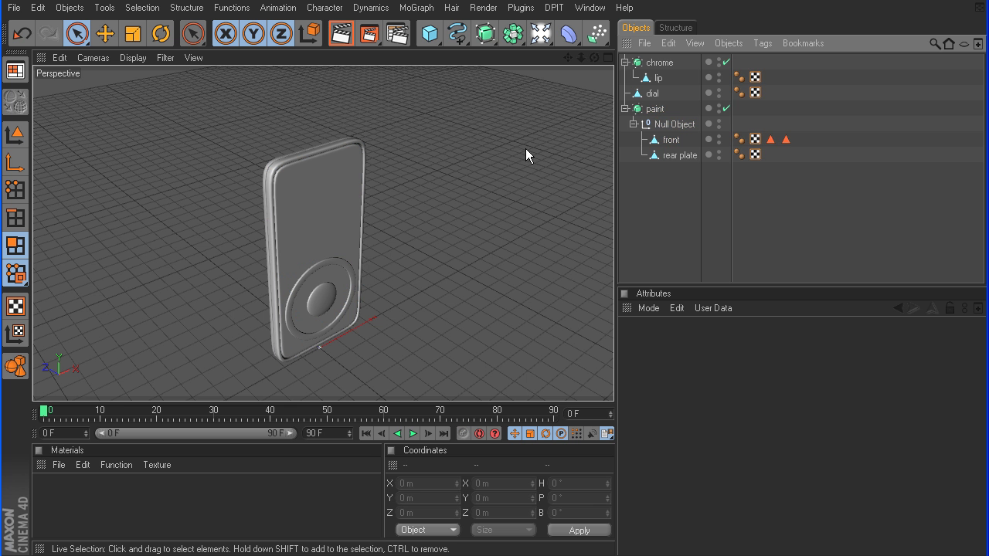
Add a sphere primitive with a radius of 6000 m and 45 segments around the mp3 player
drag(430, 33, 532, 59)
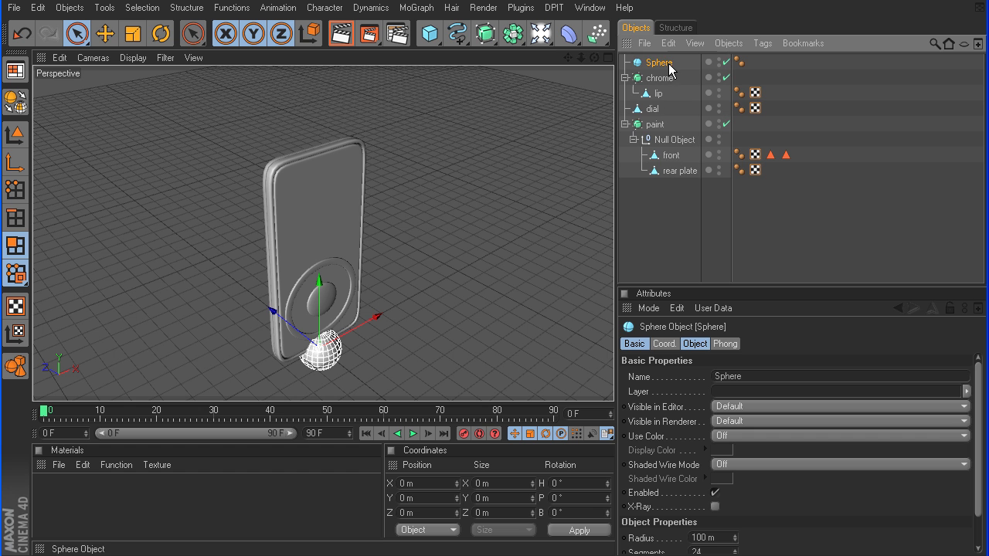
click(695, 343)
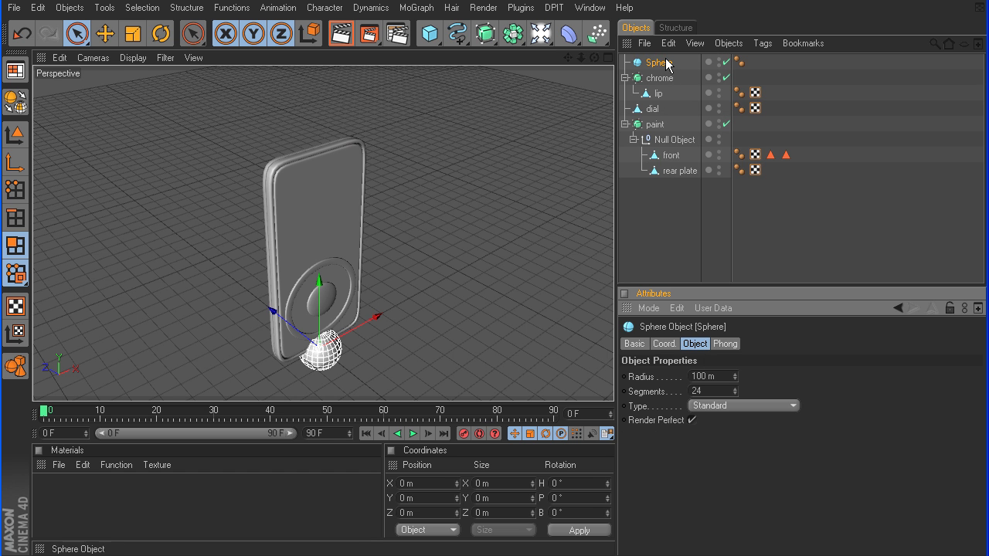
double_click(707, 377)
text(6000)
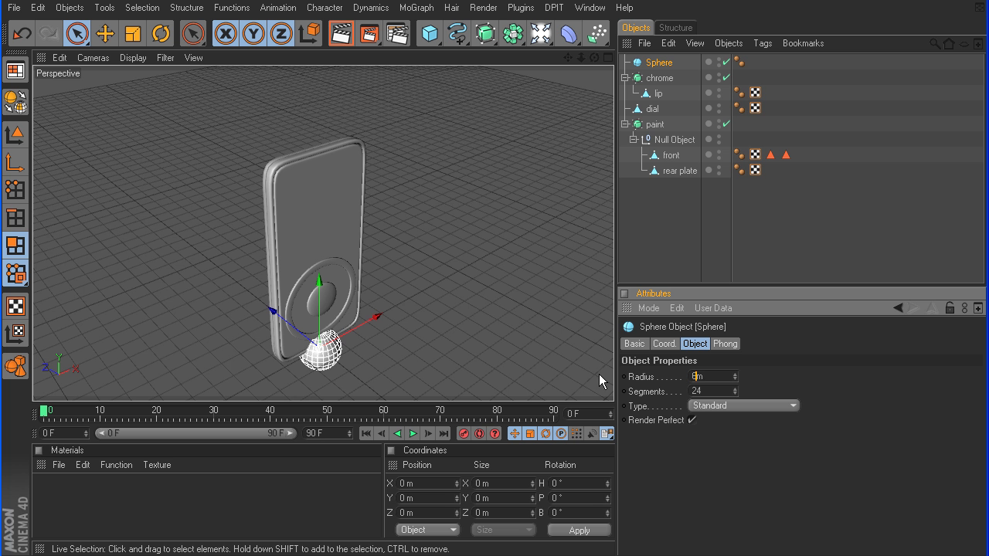
key(Tab)
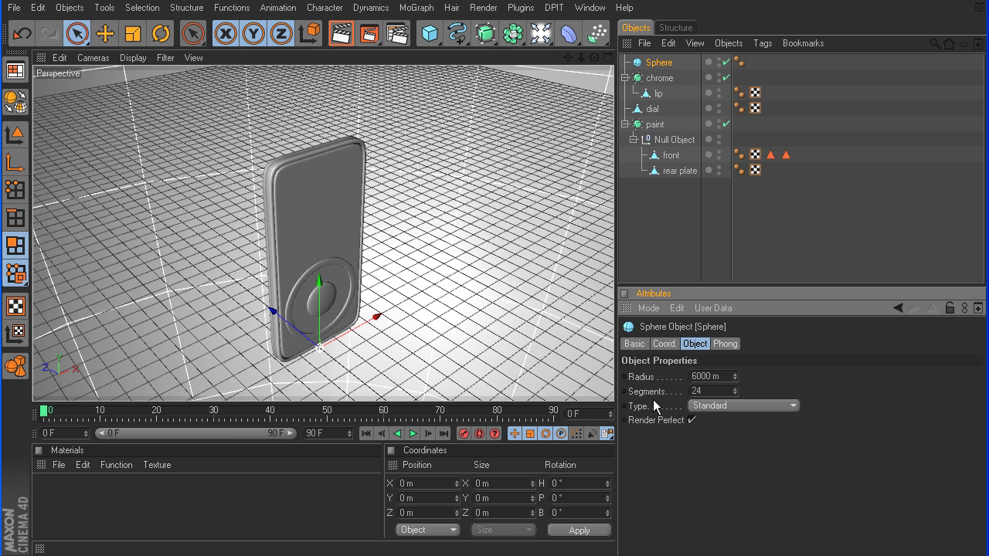
text(45)
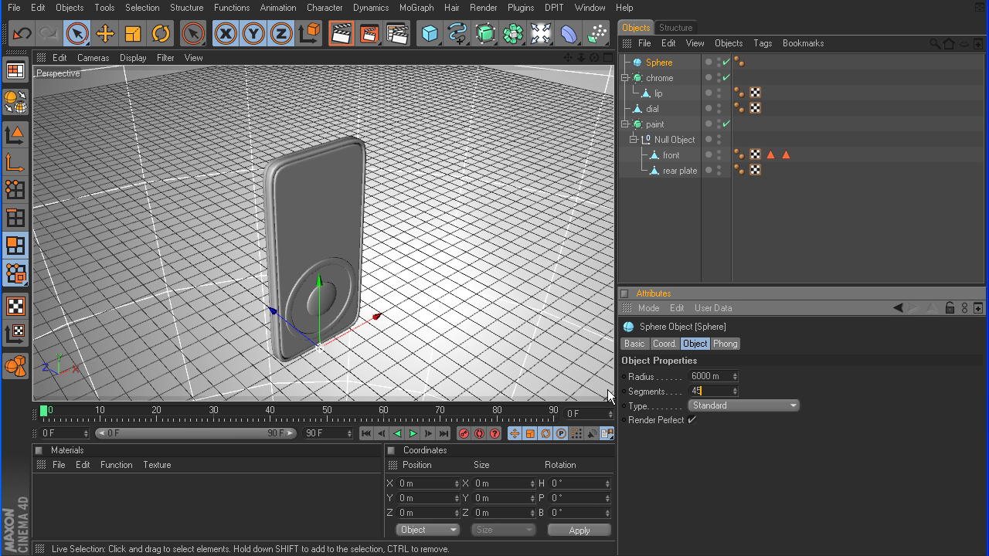
key(Return)
Create a new material with Luminance enabled and the Color and Specular channels disabled
click(58, 465)
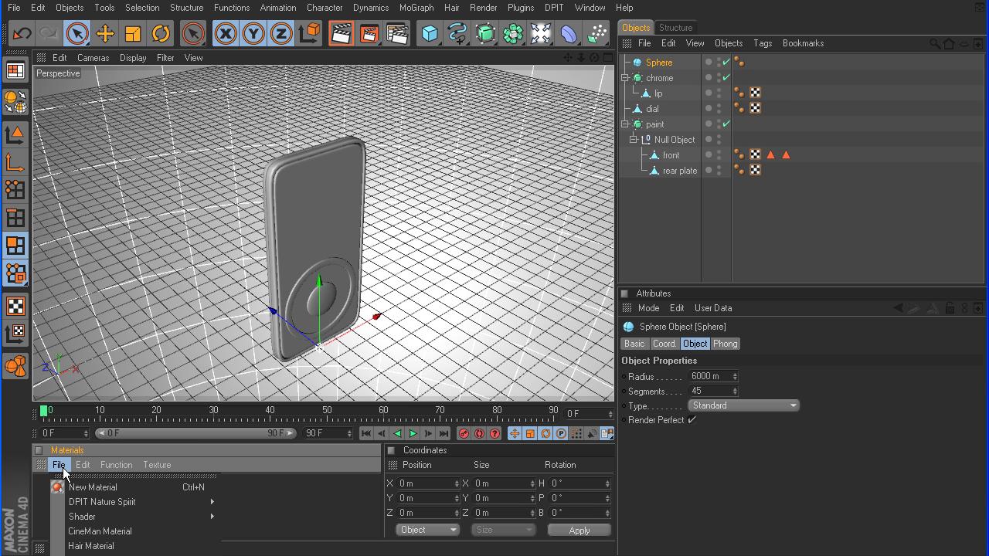
click(85, 486)
double_click(51, 492)
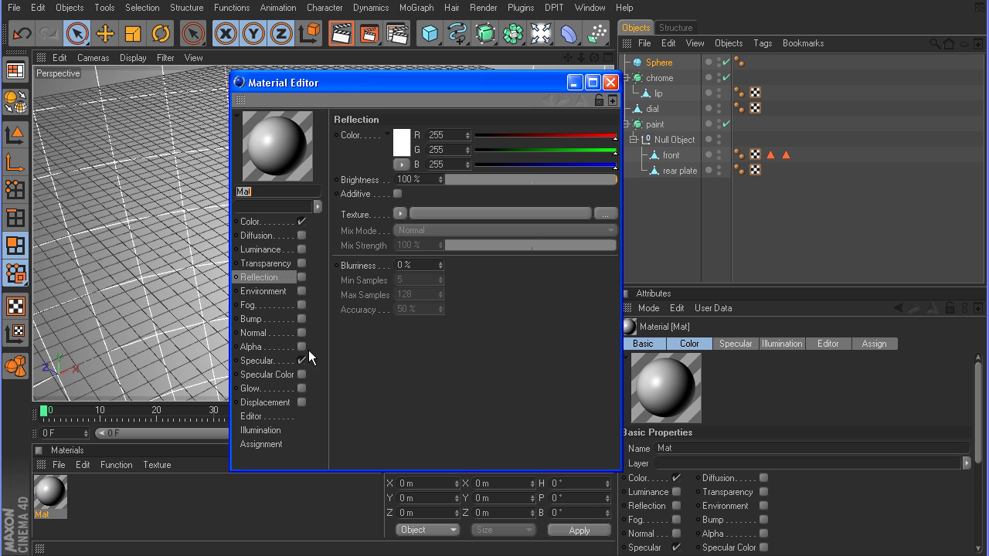
click(302, 250)
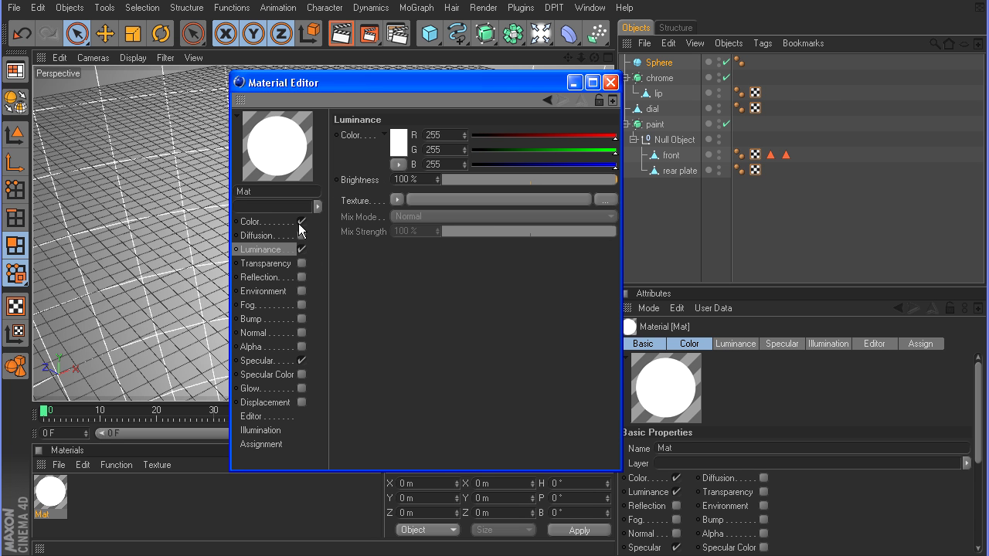
click(301, 222)
click(302, 360)
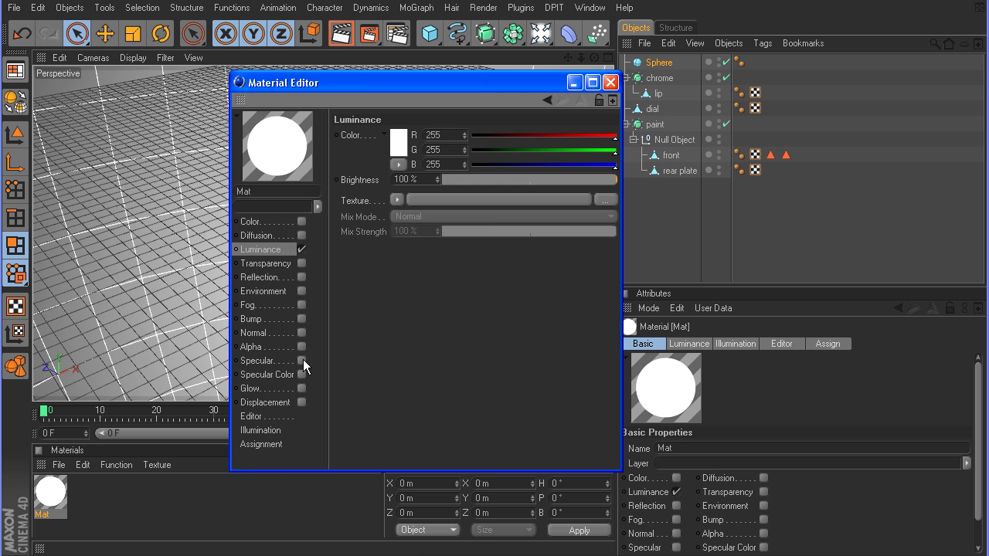
Load the image kitchen_probe_desat.hdr as the material's luminance texture and close the Material Editor
click(396, 200)
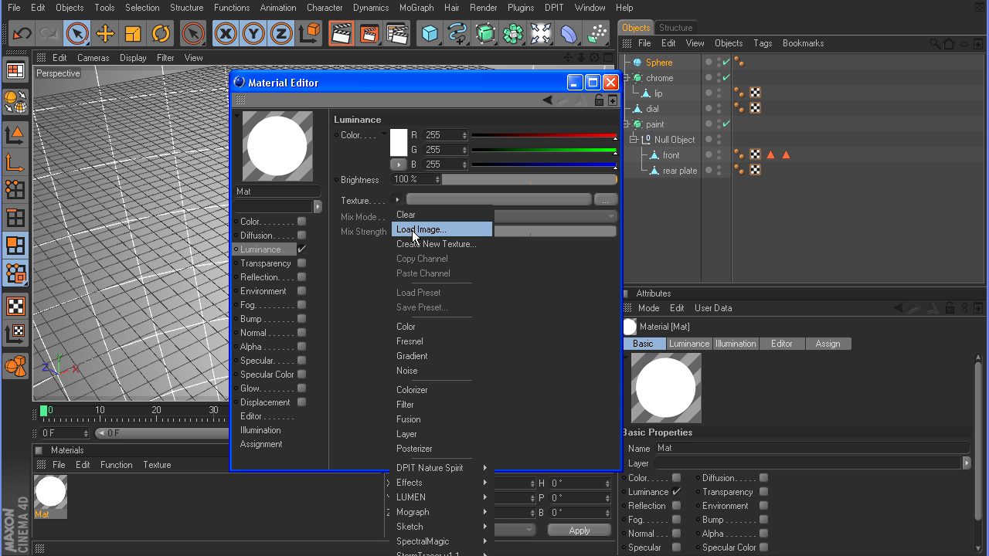
click(411, 229)
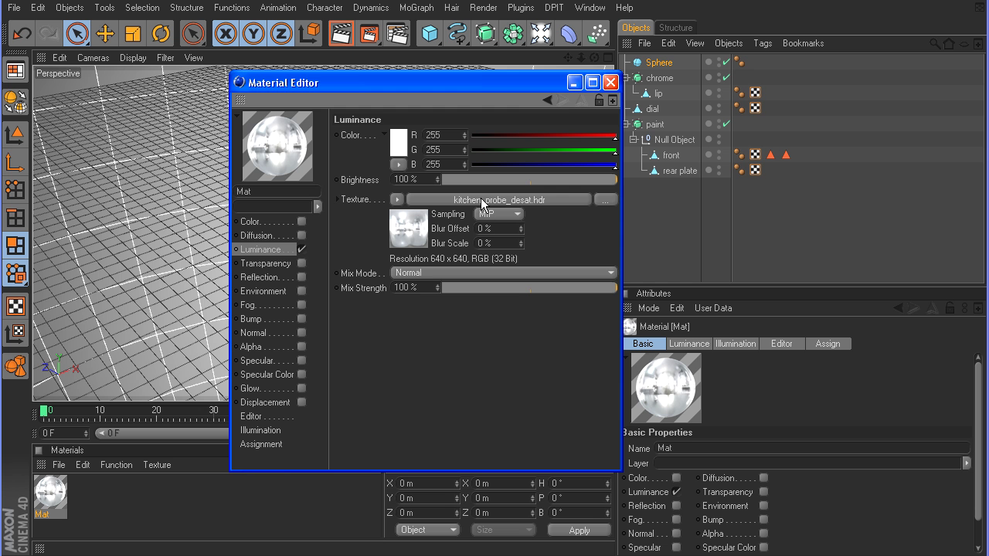
click(610, 82)
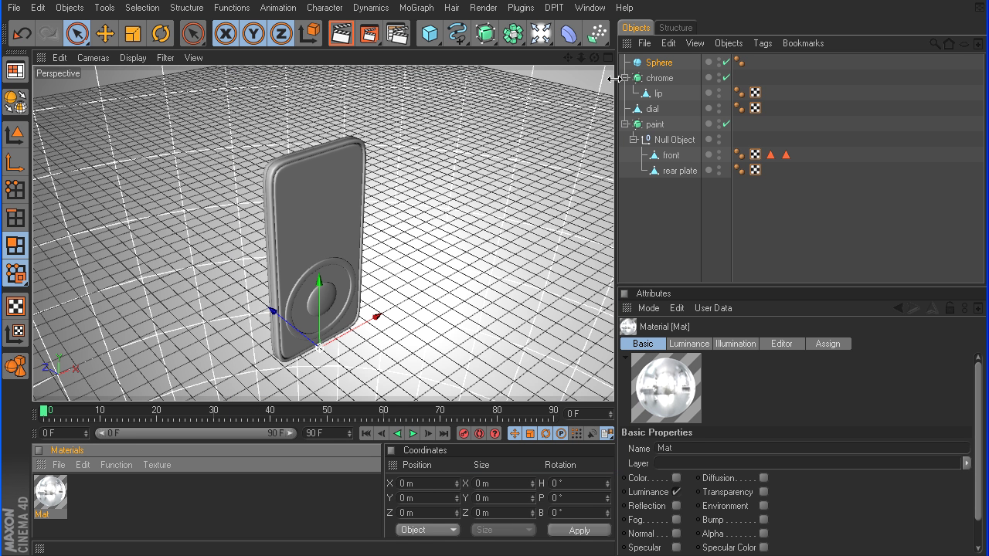
Apply the HDR luminance material to the sphere and disable the sphere object
drag(51, 493, 665, 67)
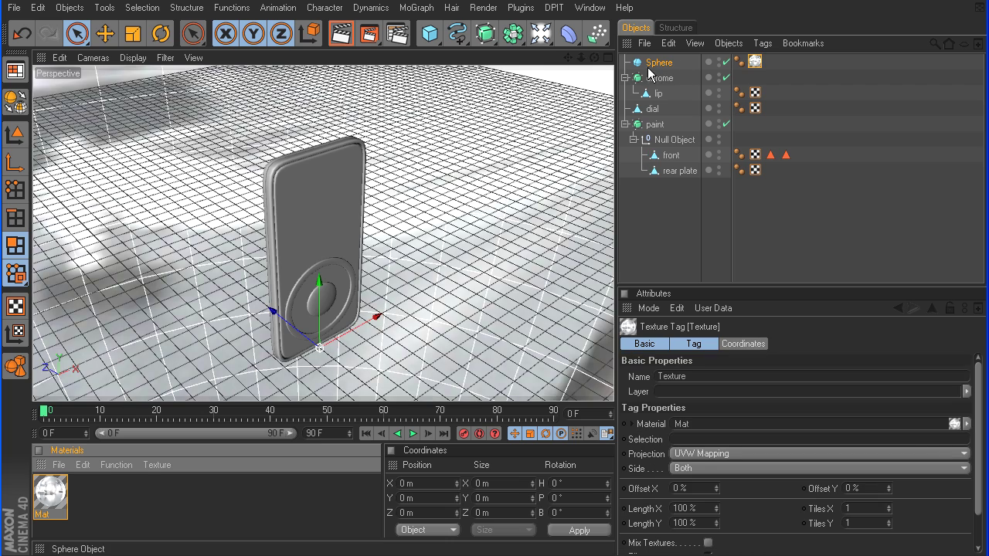
drag(594, 58, 541, 135)
drag(602, 100, 588, 68)
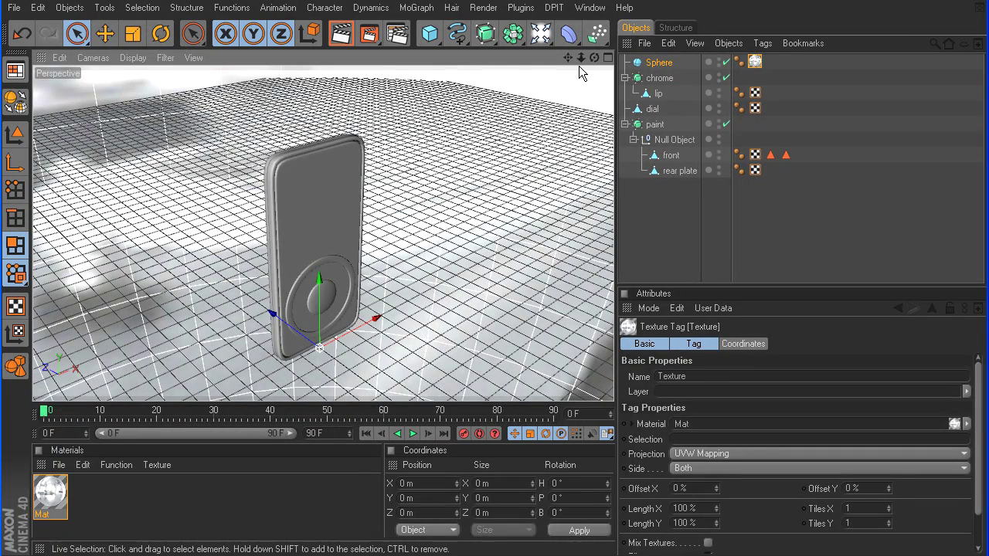
click(725, 64)
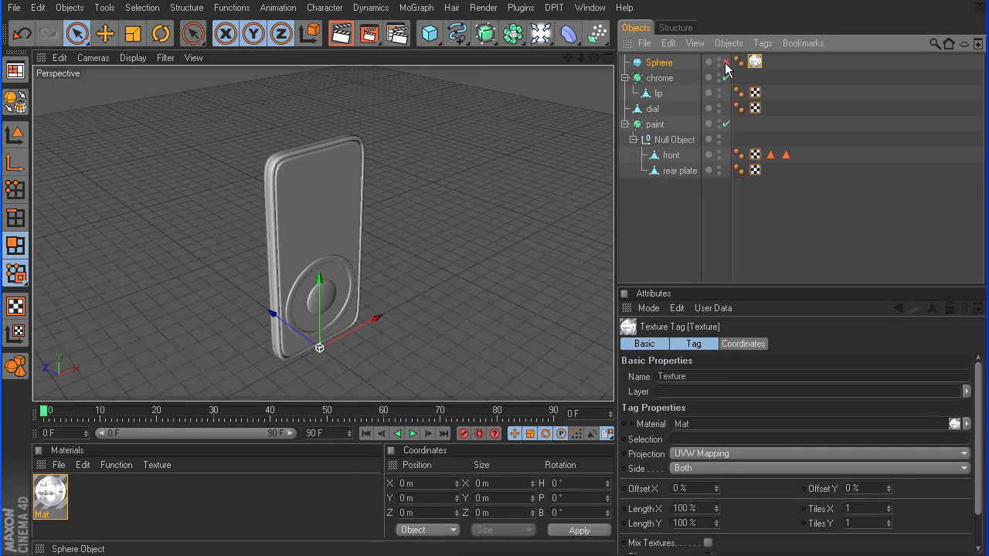
Create a second material with a color brightness of 10% and the Reflection channel enabled
click(59, 465)
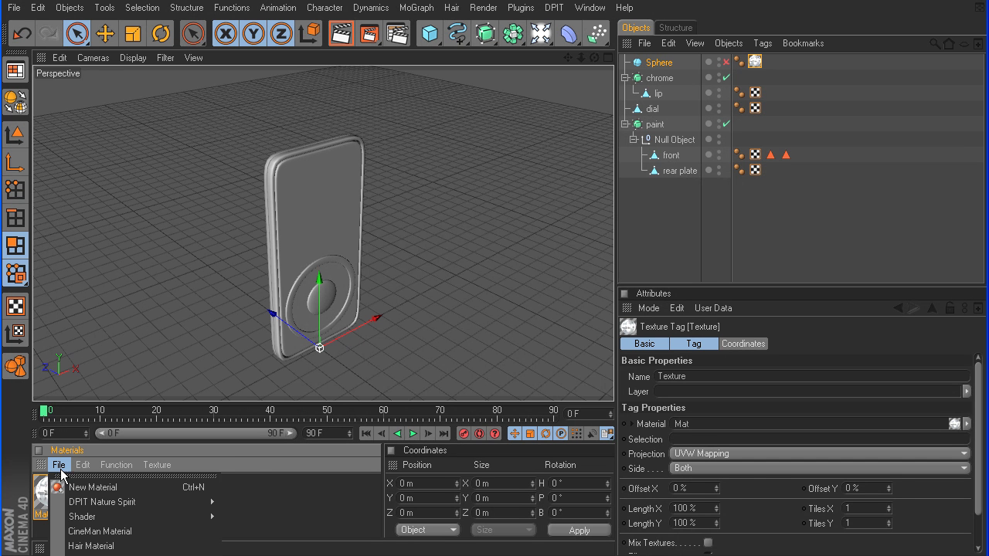
click(81, 487)
double_click(43, 491)
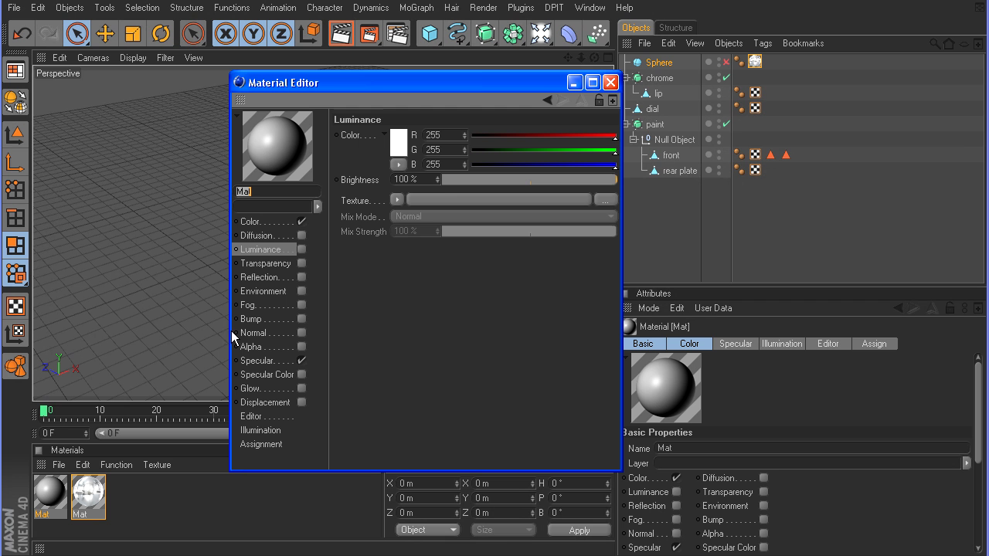
click(278, 223)
drag(456, 178, 460, 178)
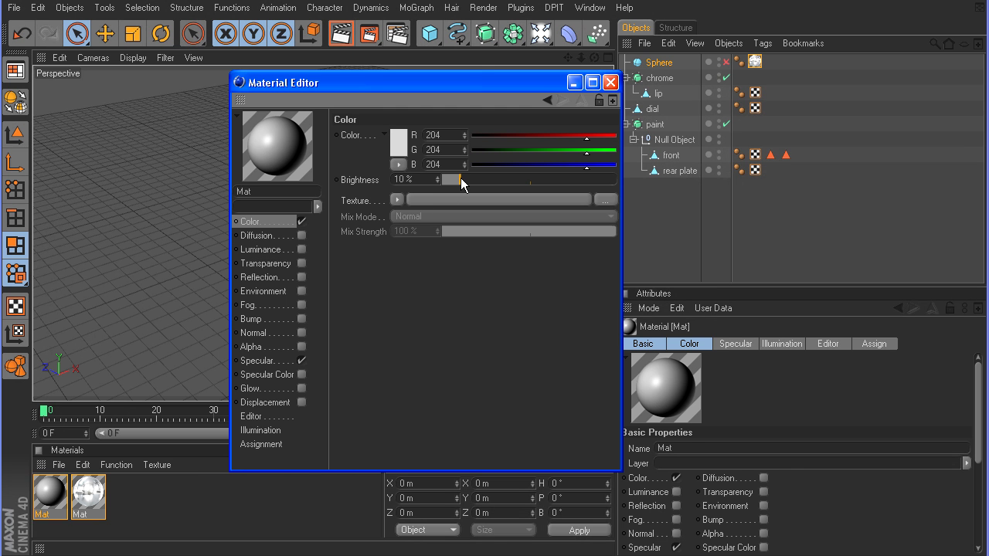
click(302, 278)
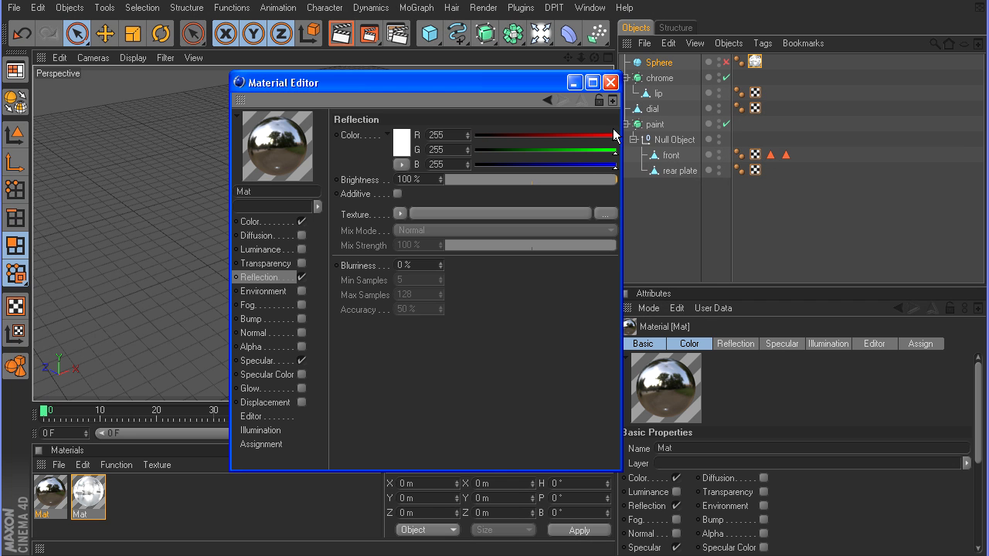
click(611, 82)
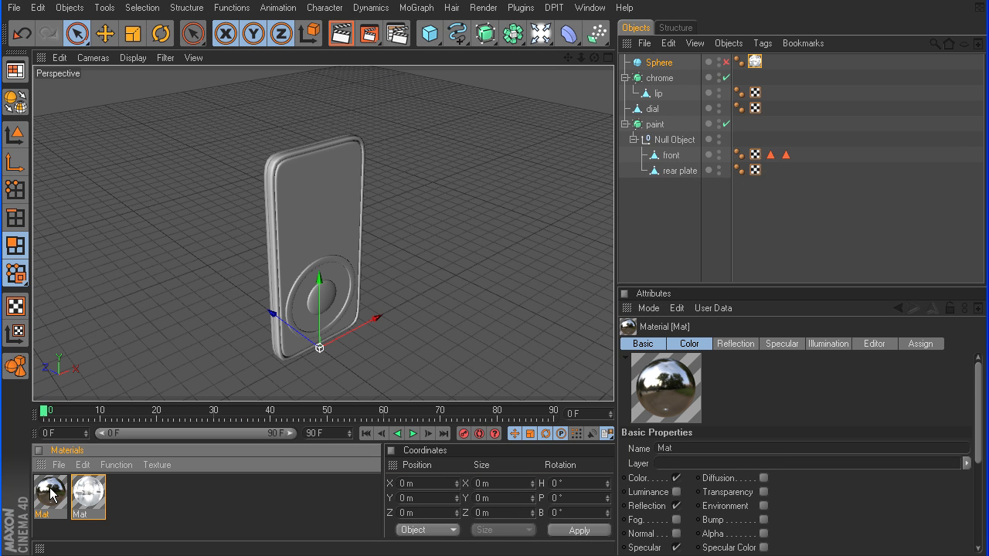
Apply the dark reflective material to the lip object under chrome
drag(50, 494, 660, 94)
drag(563, 57, 617, 134)
mouse_move(581, 57)
mouse_down()
mouse_move(687, 57)
mouse_move(568, 57)
mouse_up()
drag(622, 121, 627, 125)
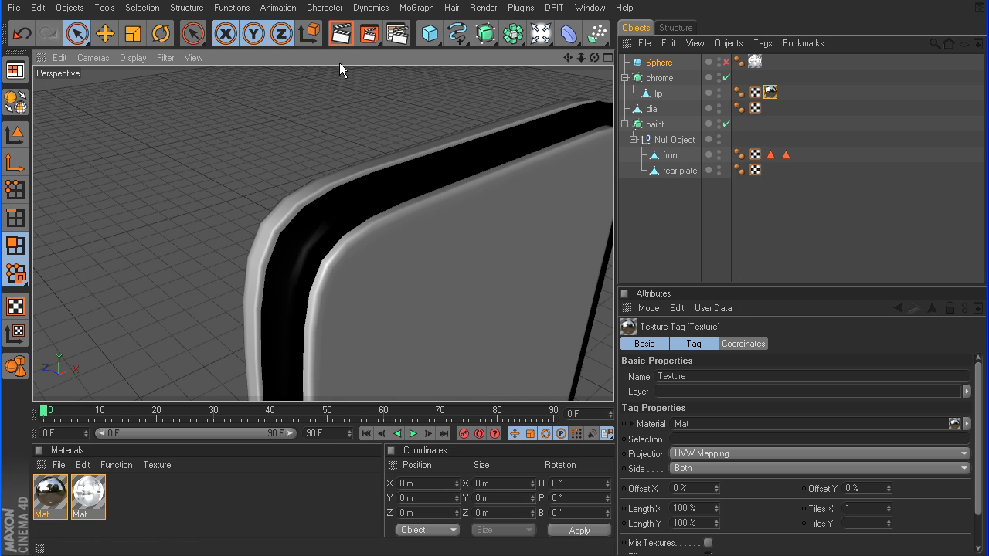
Test-render a close-up of the lip's corner with the sphere disabled, then re-enable the sphere and render again
click(338, 35)
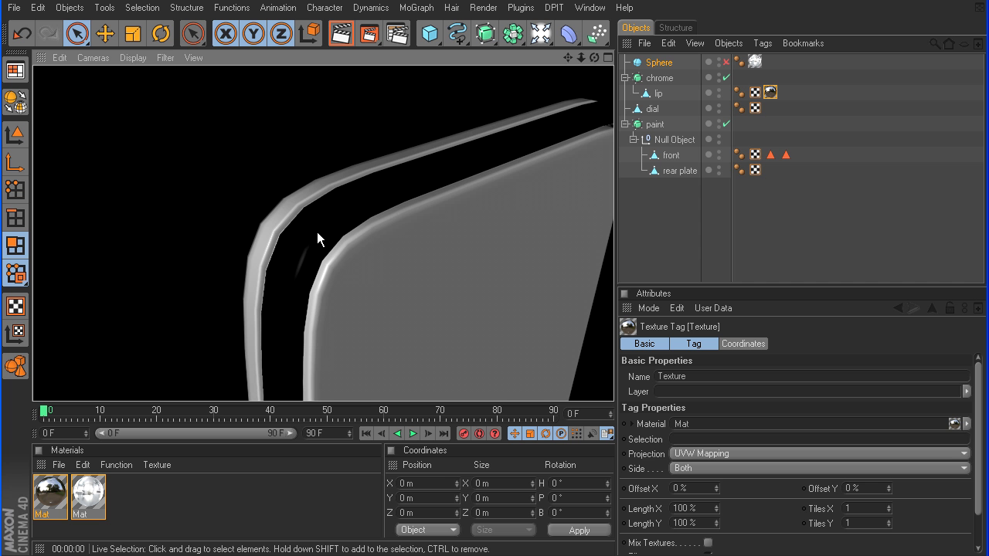
click(726, 62)
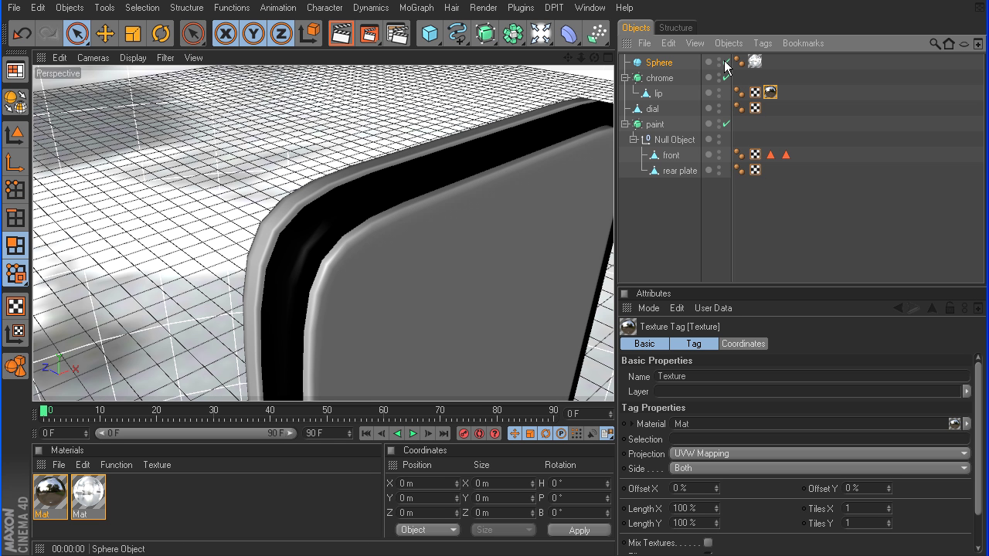
click(346, 33)
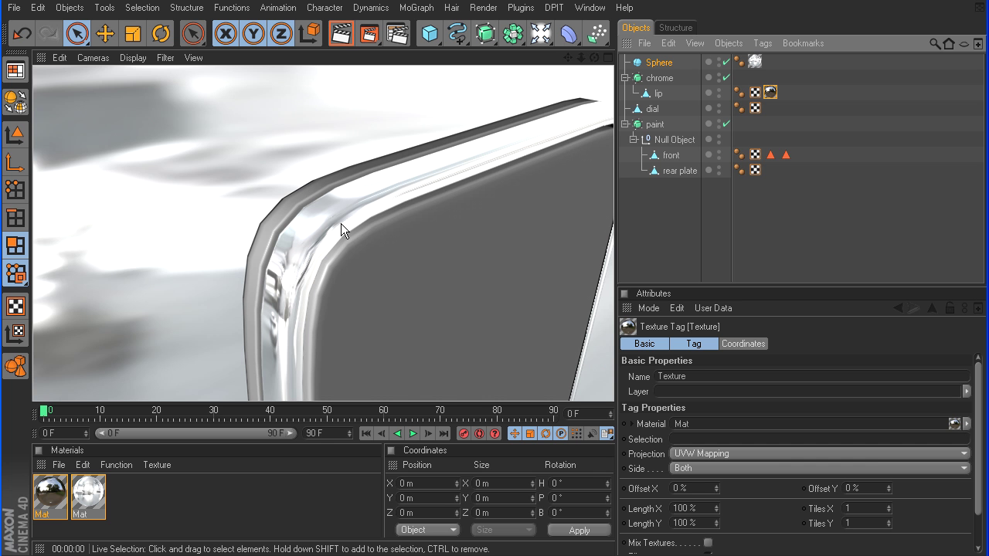
Set the HDR luminance image's Black Point to 0.6 and raise its White Point slightly above 1
double_click(94, 499)
drag(400, 79, 555, 115)
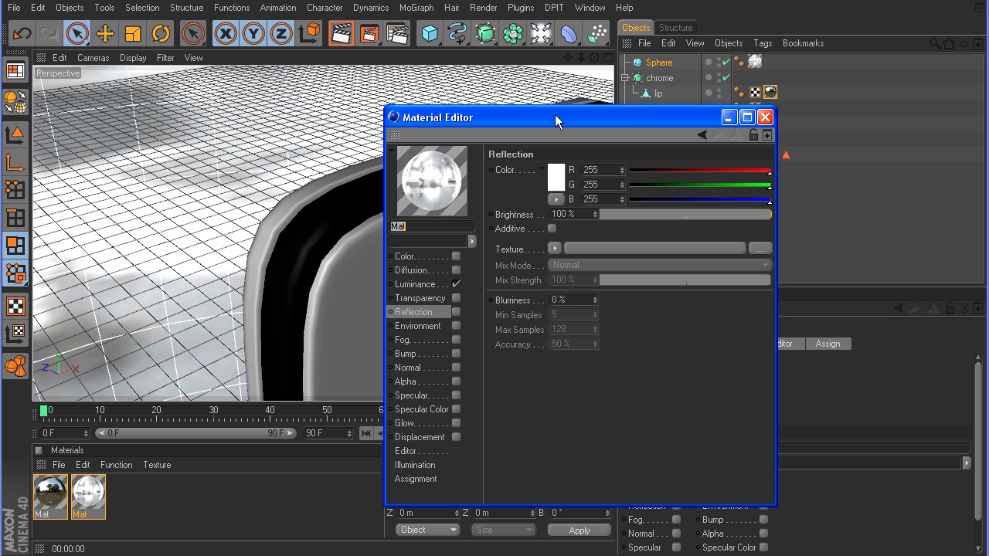
click(424, 285)
click(643, 234)
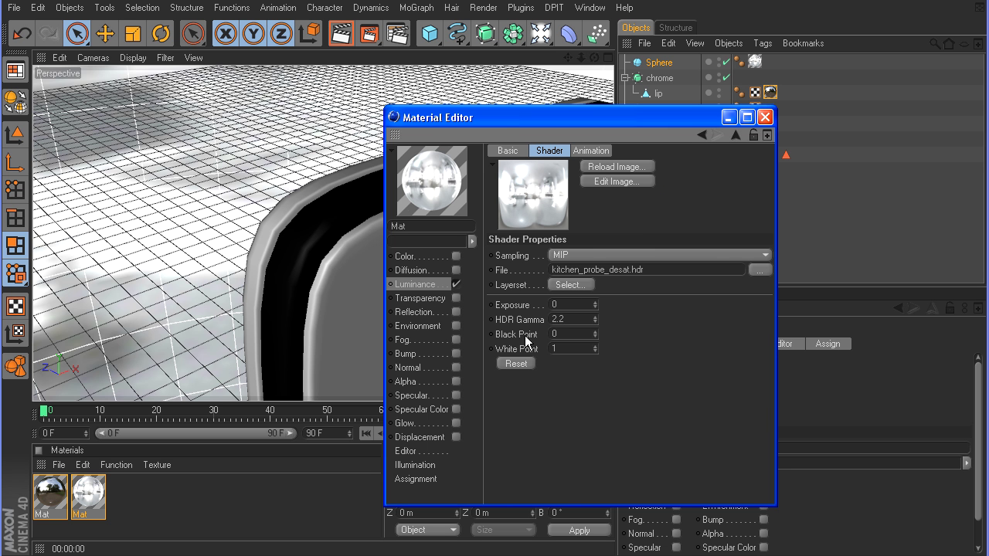
double_click(587, 334)
text(0.05)
key(Return)
drag(596, 334, 596, 334)
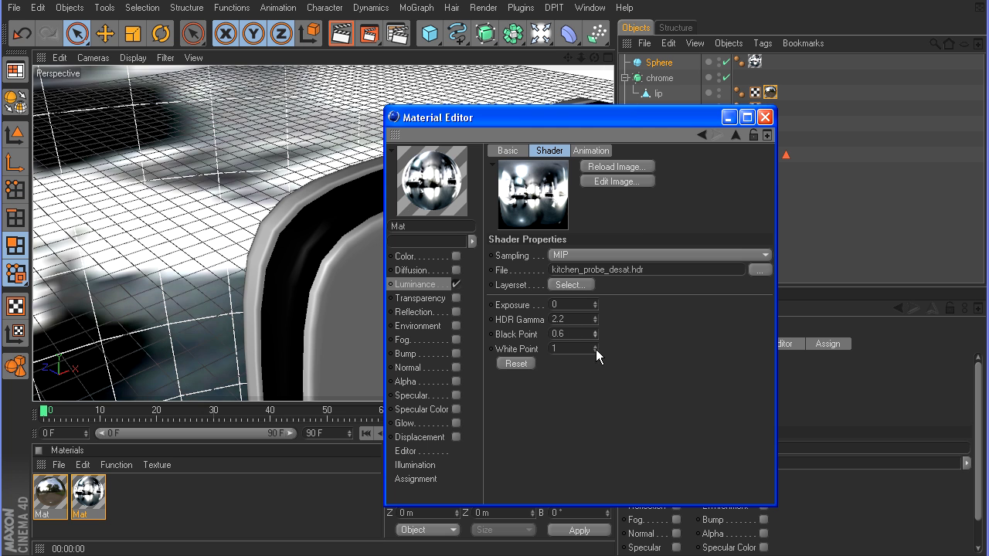
drag(595, 349, 594, 347)
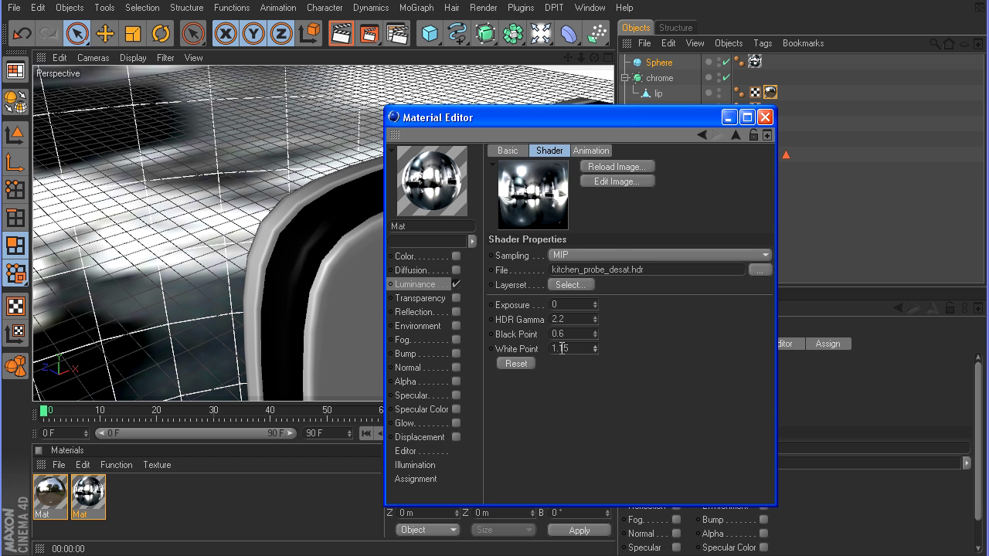
click(764, 117)
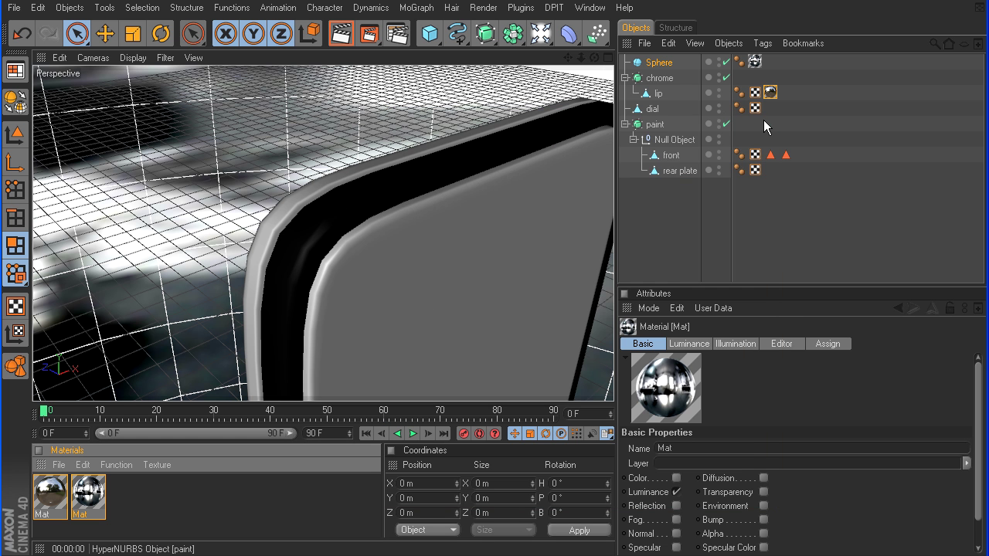
Render the close-up to check the chrome reflections on the lip, and examine the player against the sphere from the front
click(343, 35)
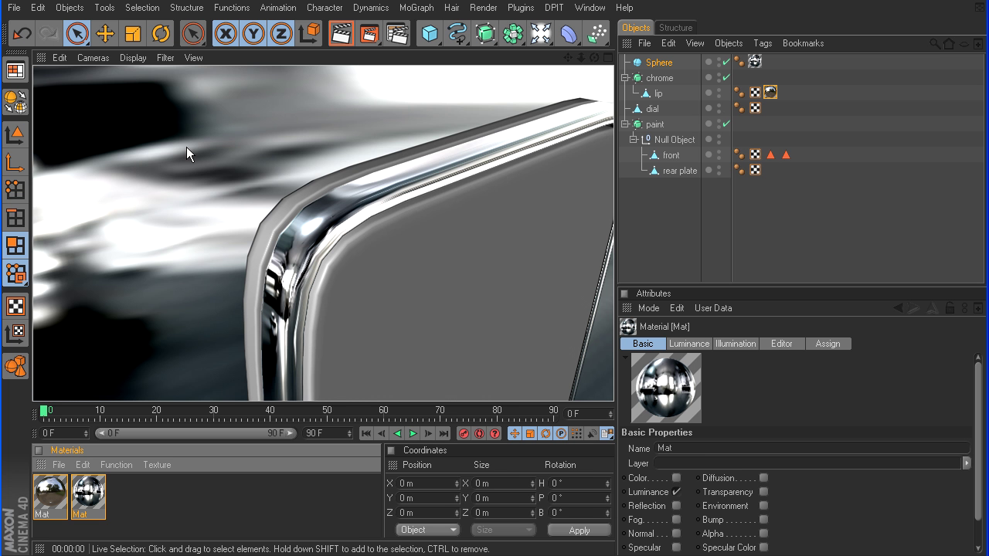
drag(594, 57, 502, 57)
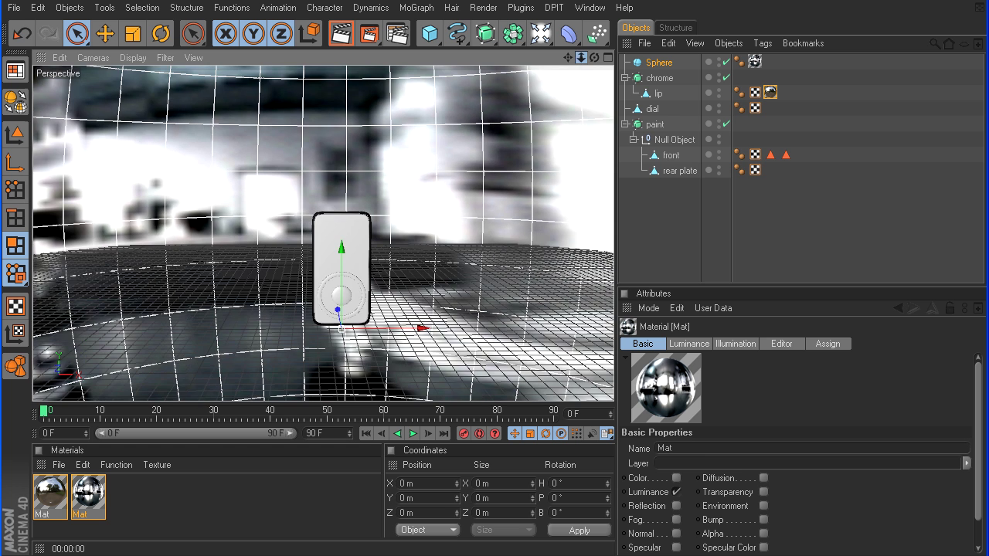
Add a Compositing tag to the Sphere and disable its Cast Shadows, Receive Shadows and Seen by Camera options
click(341, 33)
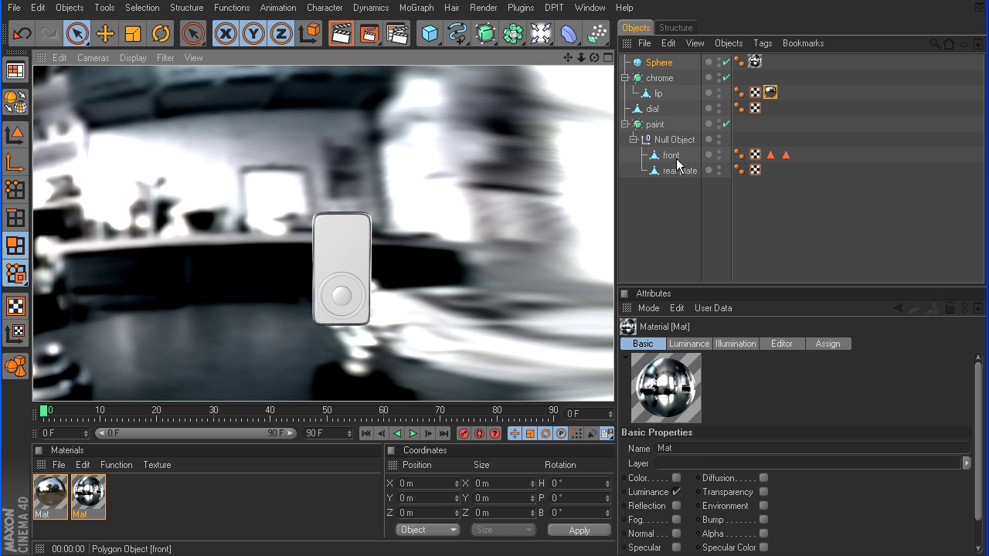
drag(599, 57, 595, 84)
right_click(661, 68)
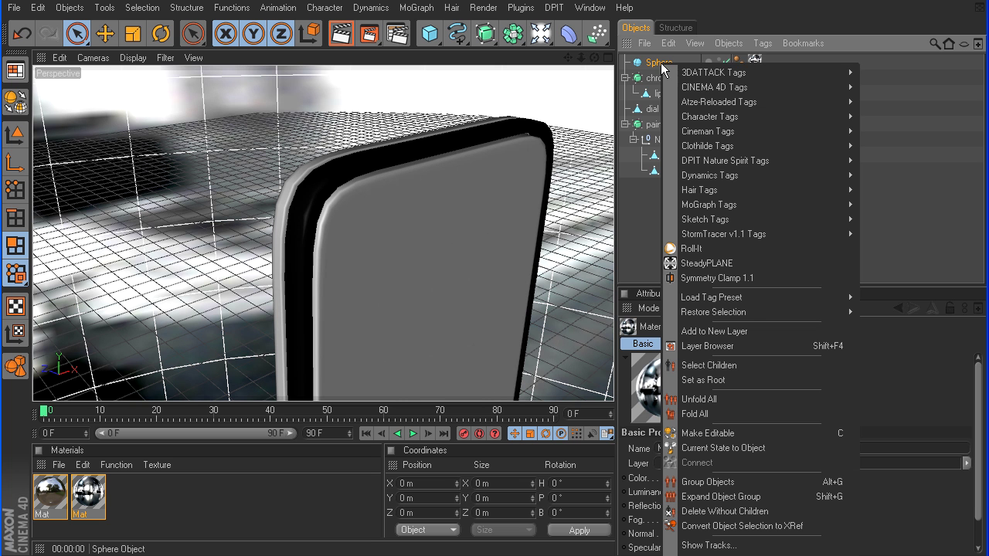
mouse_move(732, 89)
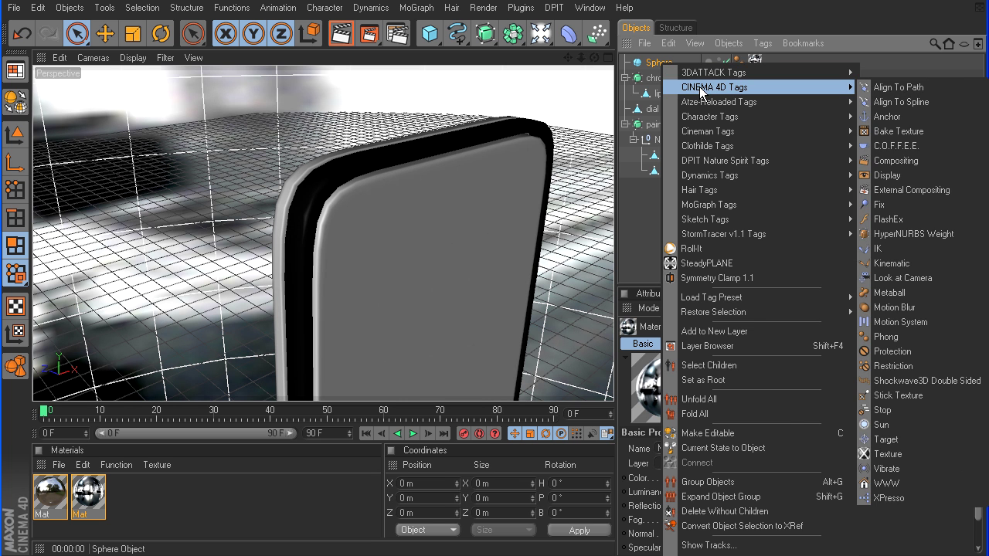
click(896, 160)
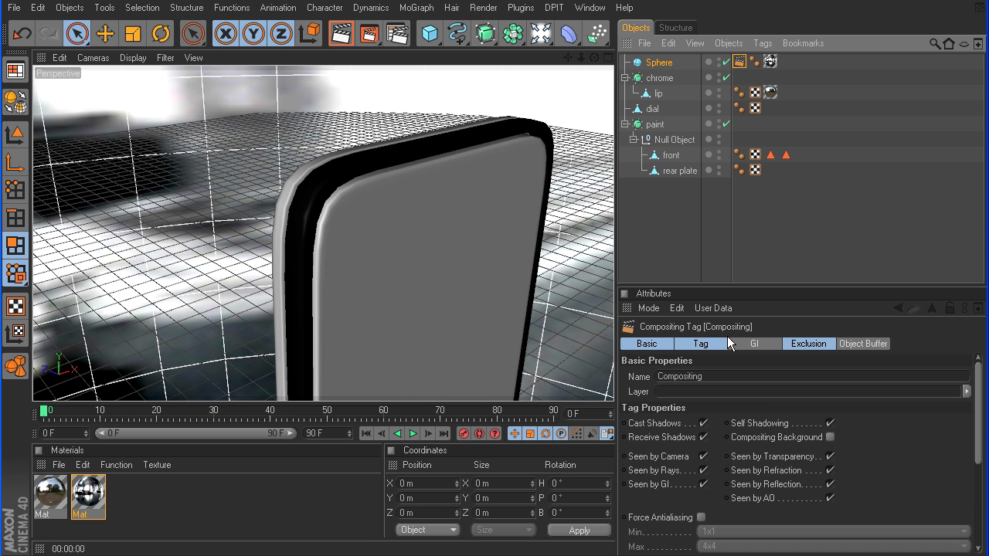
click(703, 345)
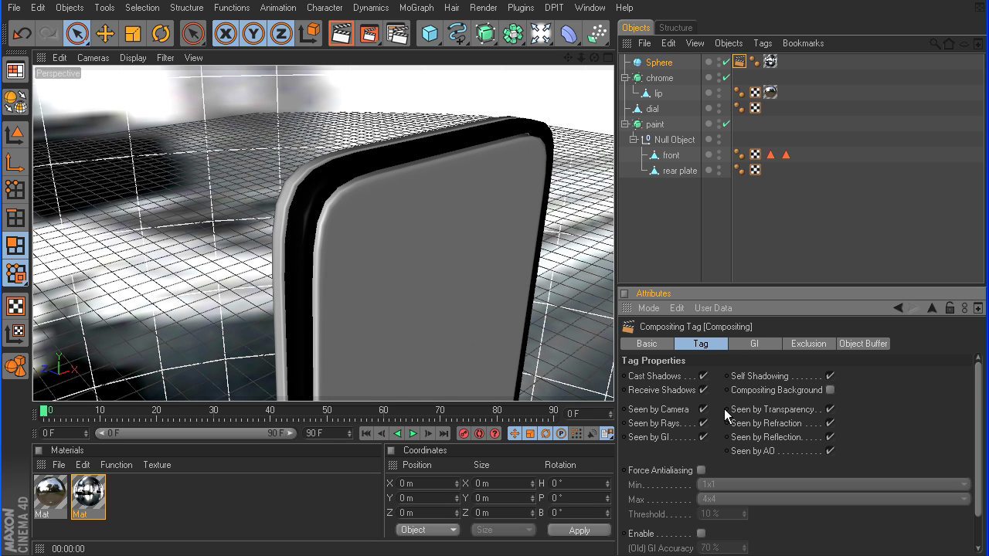
click(703, 376)
click(703, 410)
Hide the Sphere in the viewport and test-render the lip's corner close-up with the Compositing tag in effect
click(718, 59)
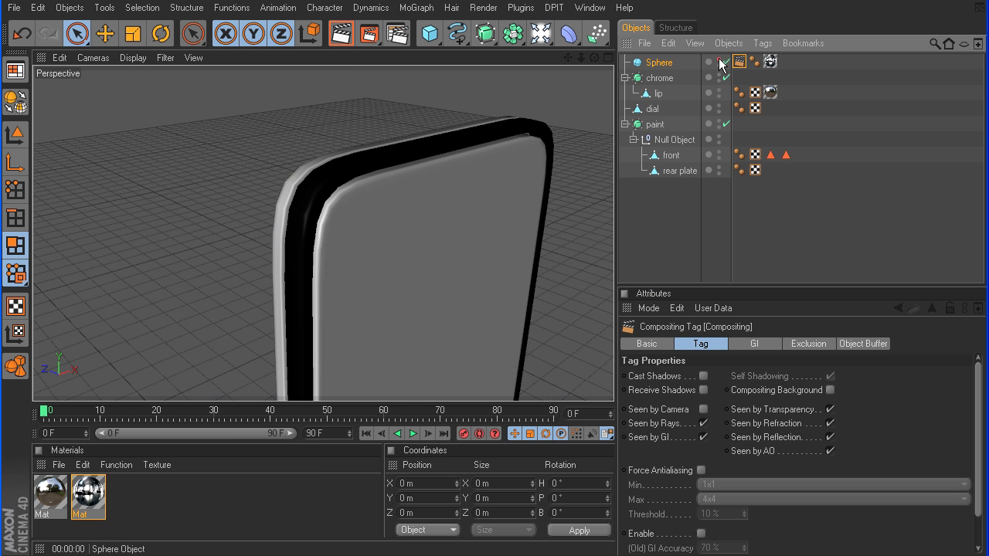
click(343, 37)
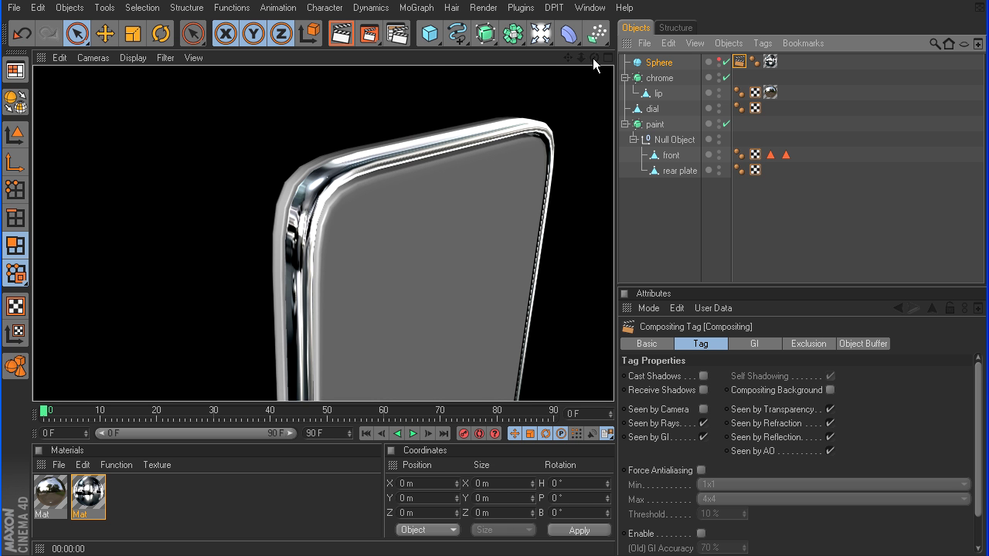
mouse_move(596, 57)
mouse_down()
mouse_move(541, 57)
mouse_move(571, 70)
mouse_move(533, 88)
mouse_move(540, 58)
mouse_move(592, 60)
mouse_up()
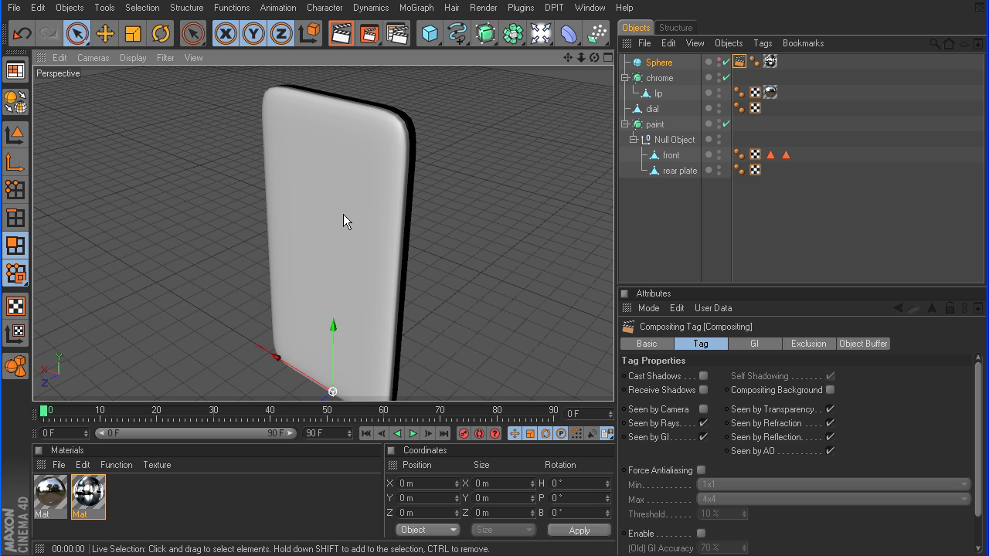
Create a new material and set its color to near-black with R, G and B at 15
click(59, 464)
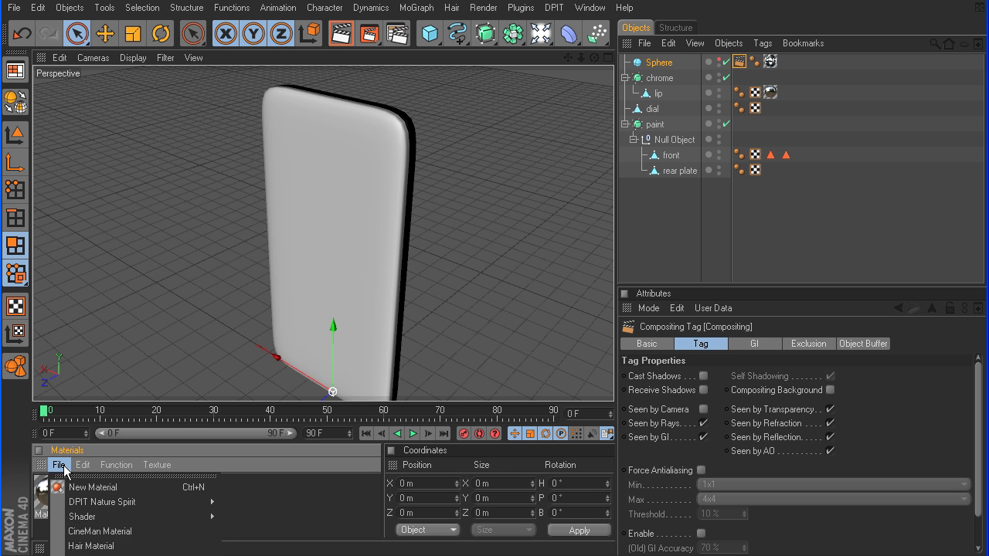
click(93, 487)
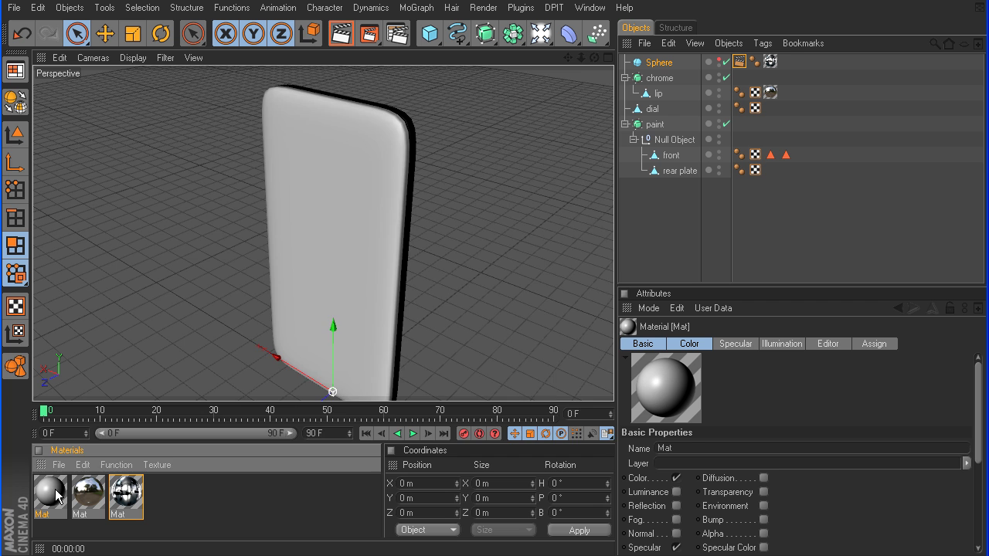
double_click(55, 489)
double_click(441, 135)
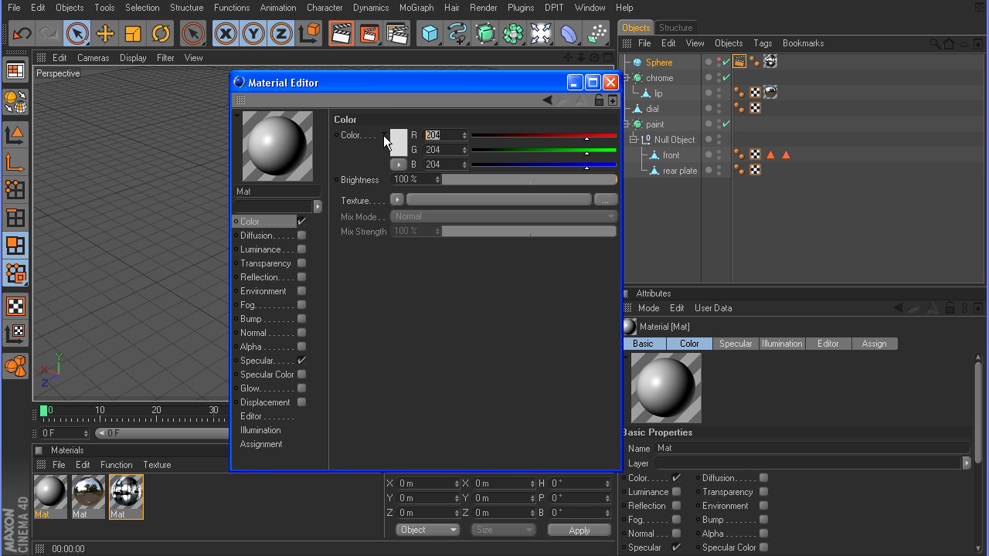
text(15)
key(Tab)
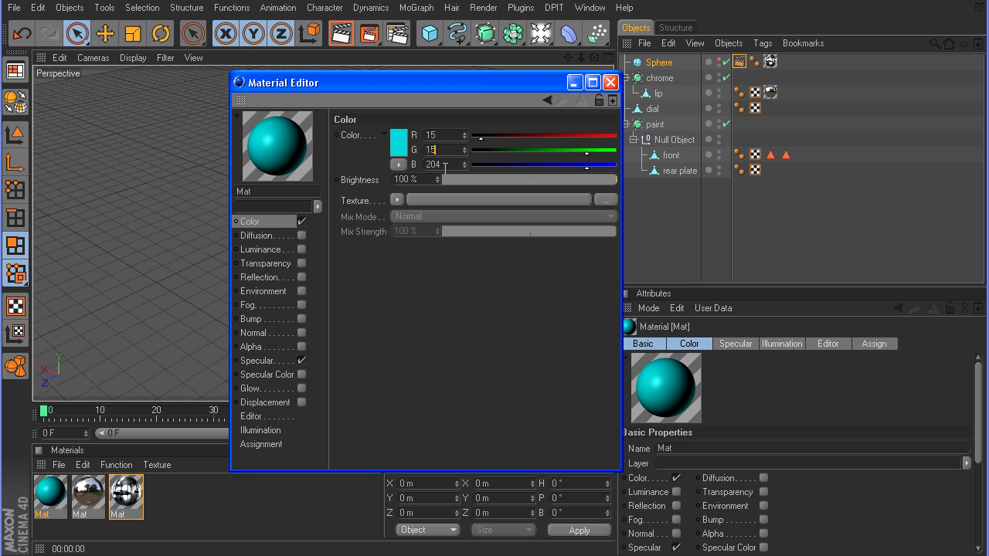
text(151)
key(Tab)
text(15)
click(452, 149)
key(BackSpace)
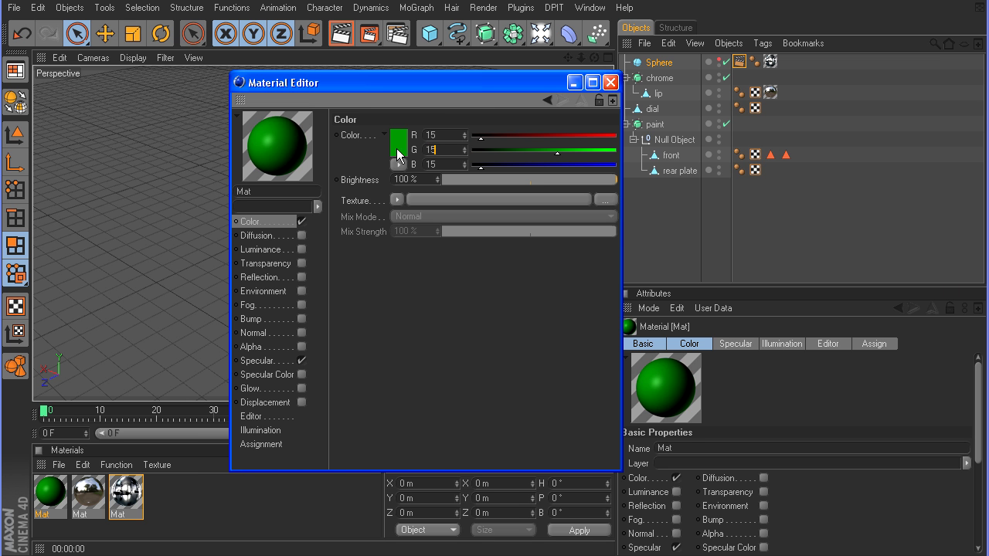
key(Return)
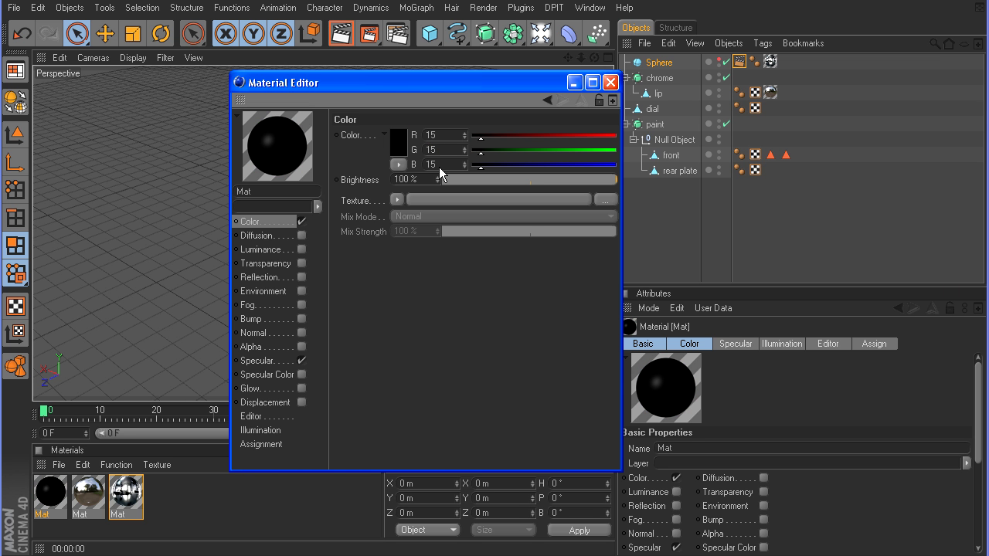
Enable Reflection on the near-black material with a Fresnel texture, and set the gradient's black end to RGB 43, 43, 43
click(302, 278)
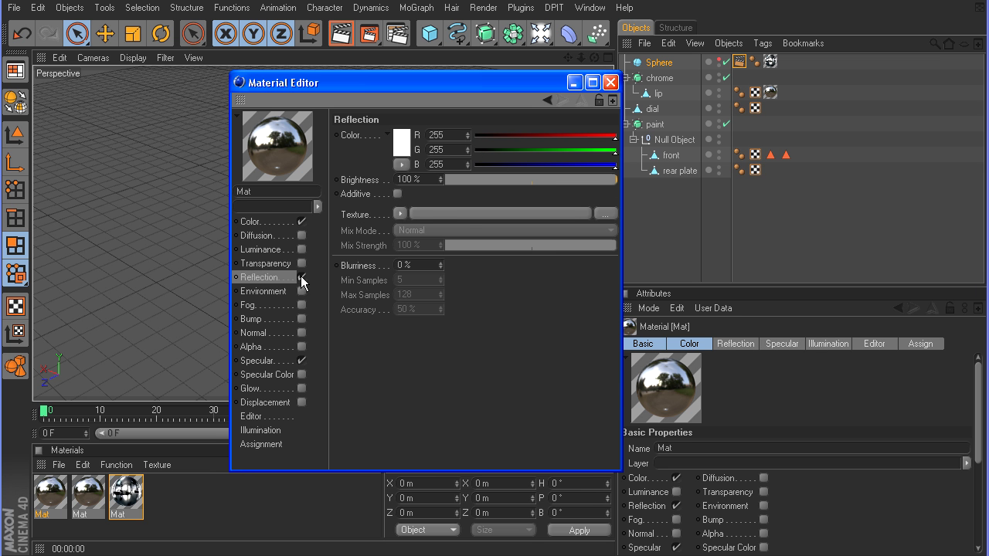
click(401, 214)
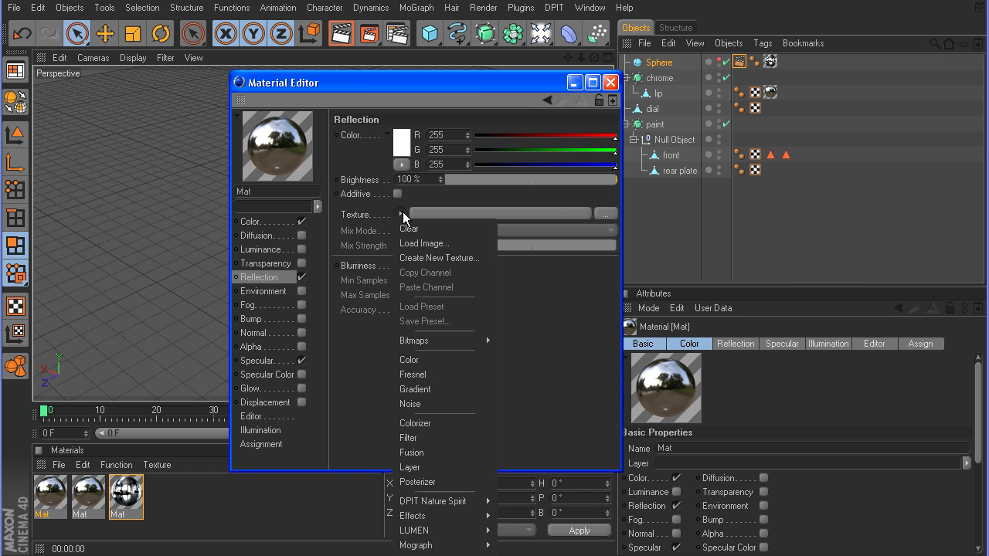
click(421, 374)
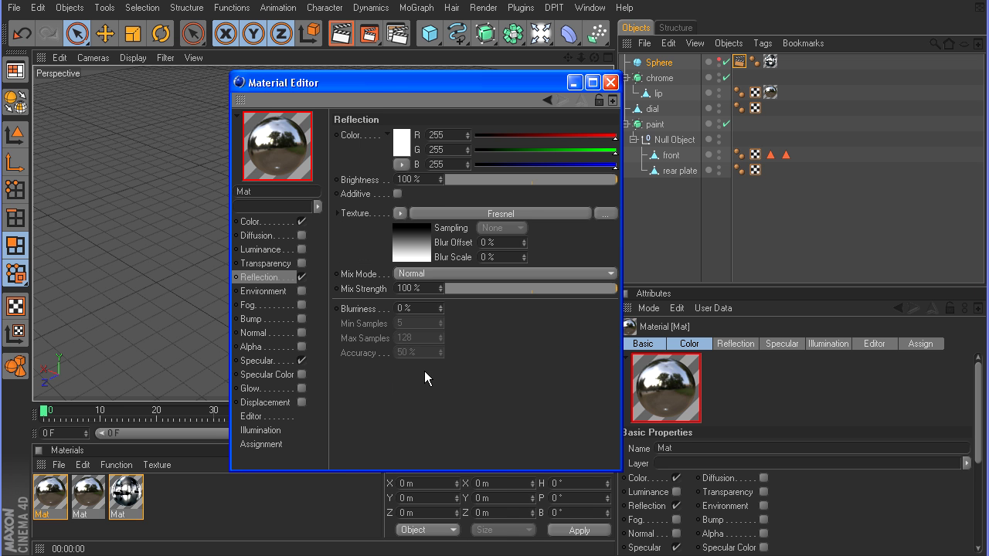
click(498, 213)
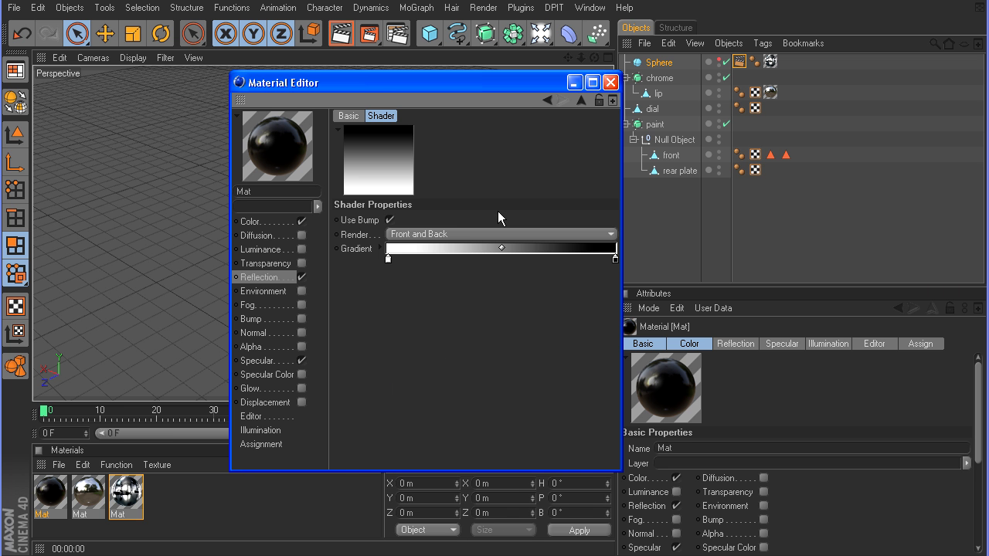
double_click(615, 259)
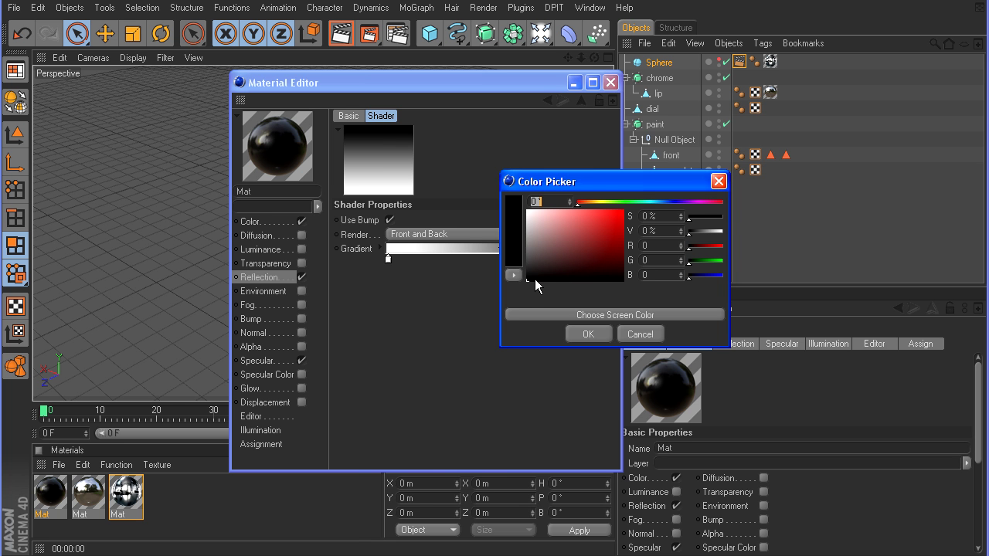
drag(533, 281, 518, 270)
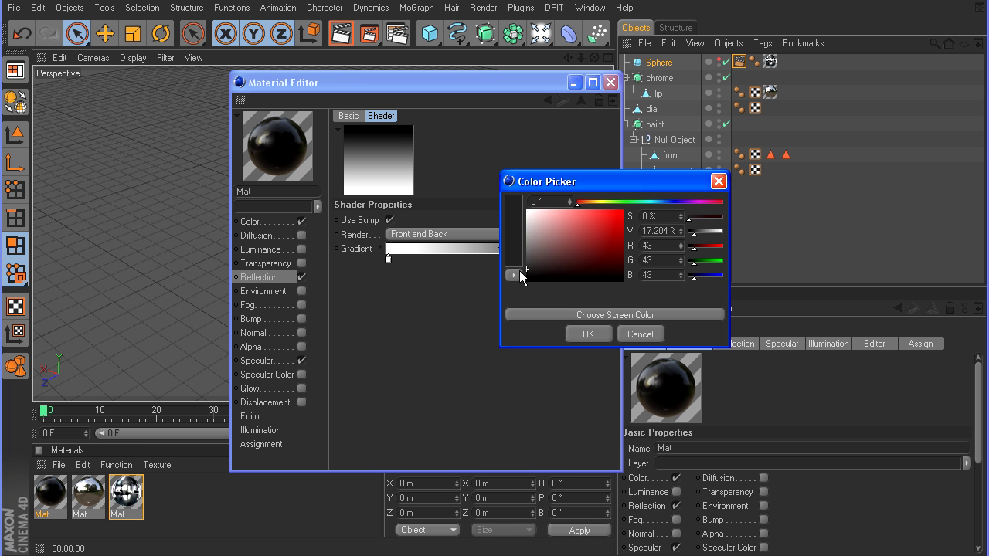
click(579, 333)
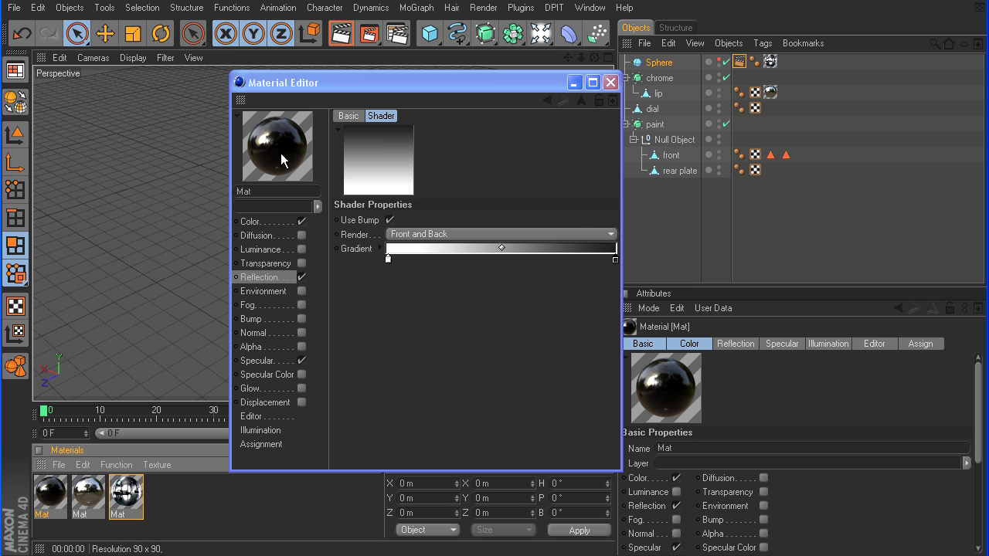
Set the near-black material's Specular mode to Metal with a width of 80% and a height of 125%
click(259, 361)
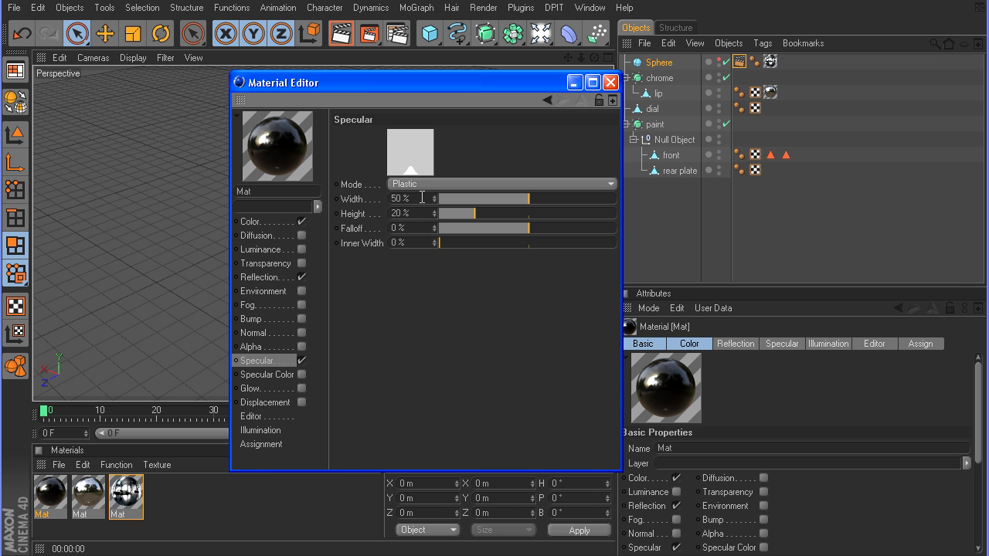
click(417, 183)
click(418, 214)
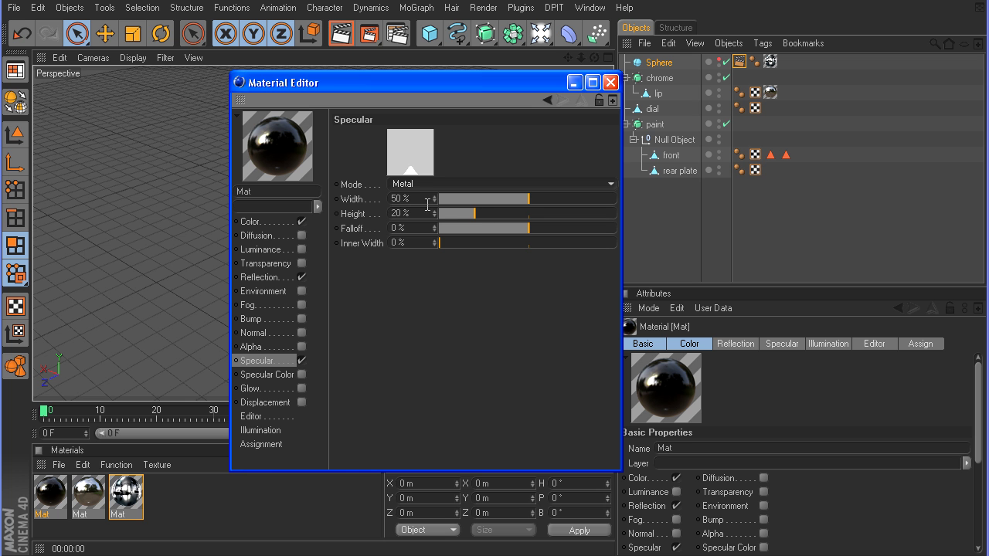
click(417, 199)
text(80)
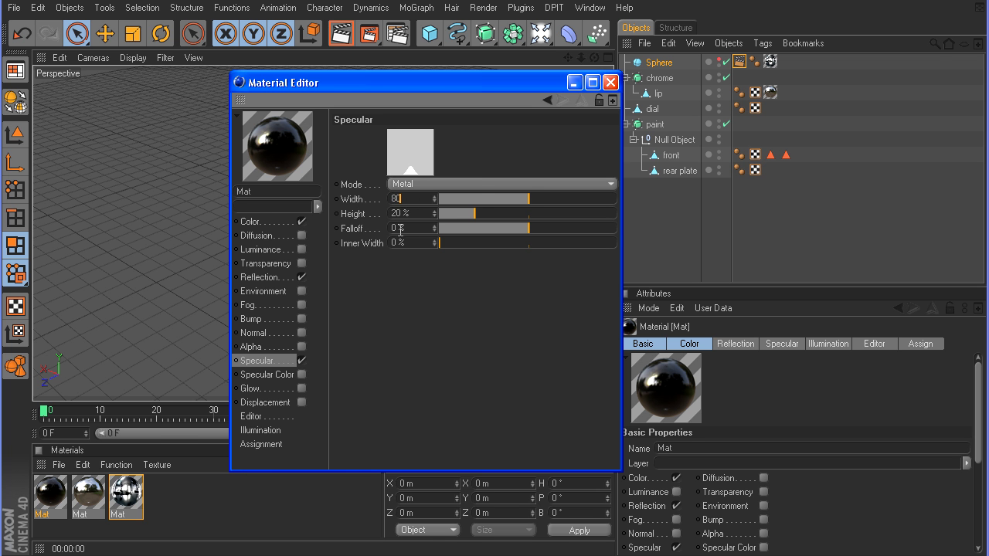
click(428, 214)
text(125)
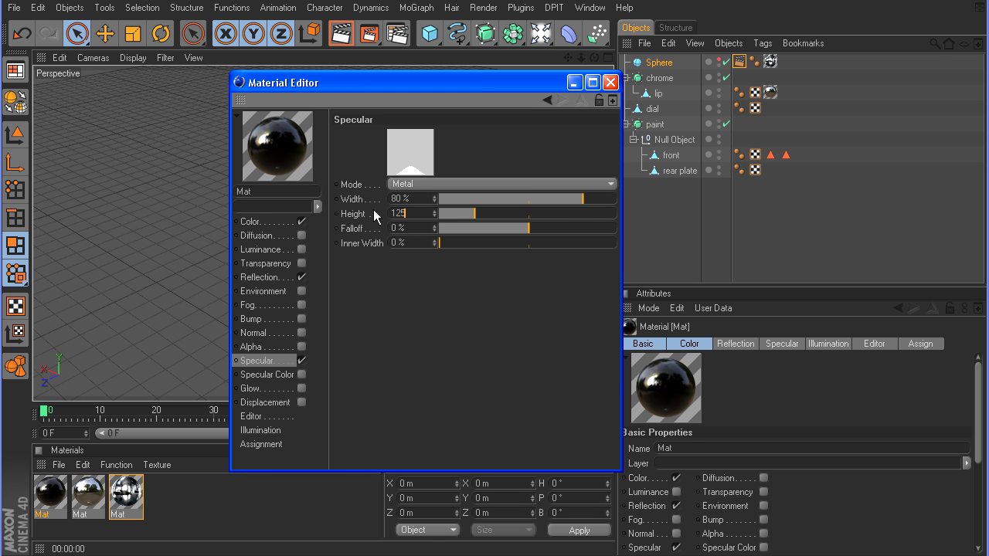
key(Return)
Switch the near-black material's illumination model to Blinn and close its editor
click(276, 431)
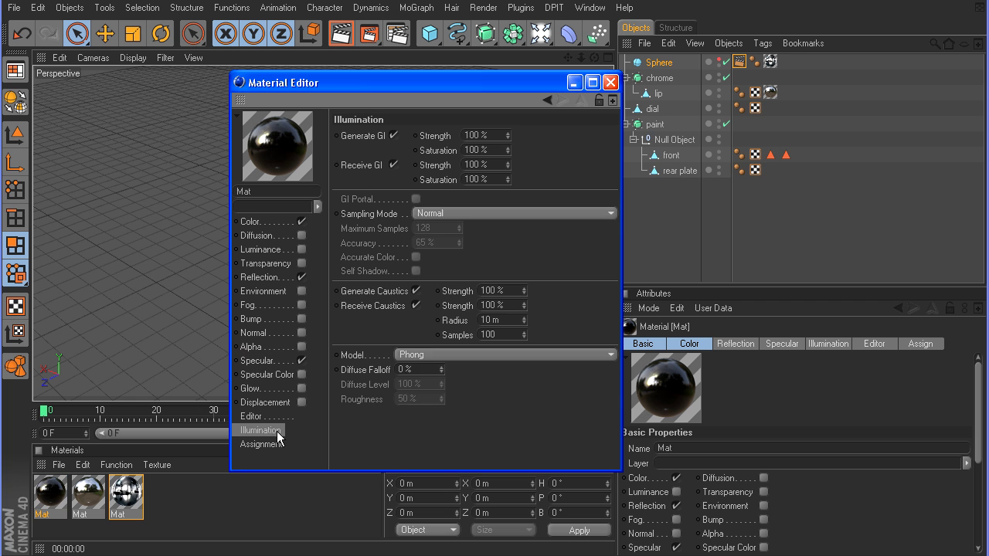
click(418, 354)
click(417, 380)
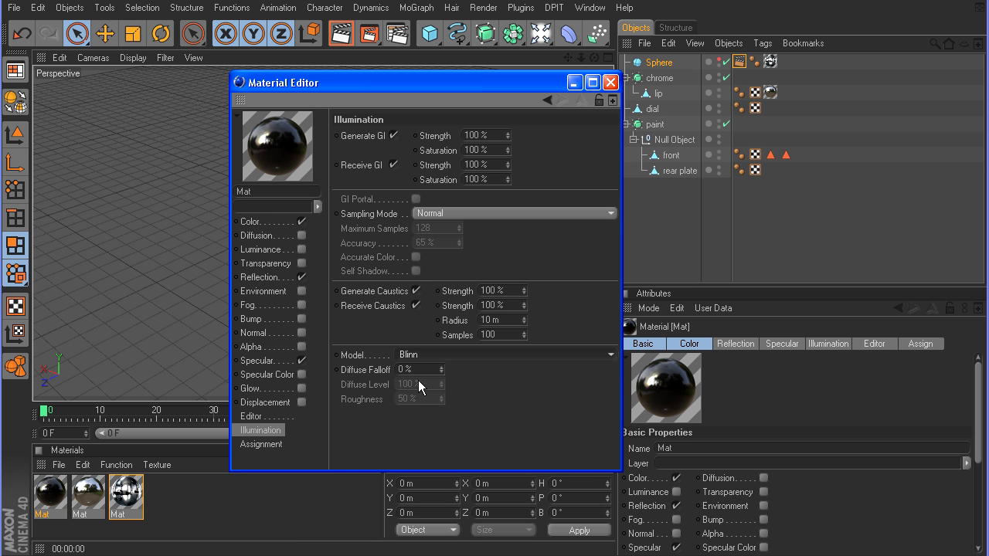
click(610, 82)
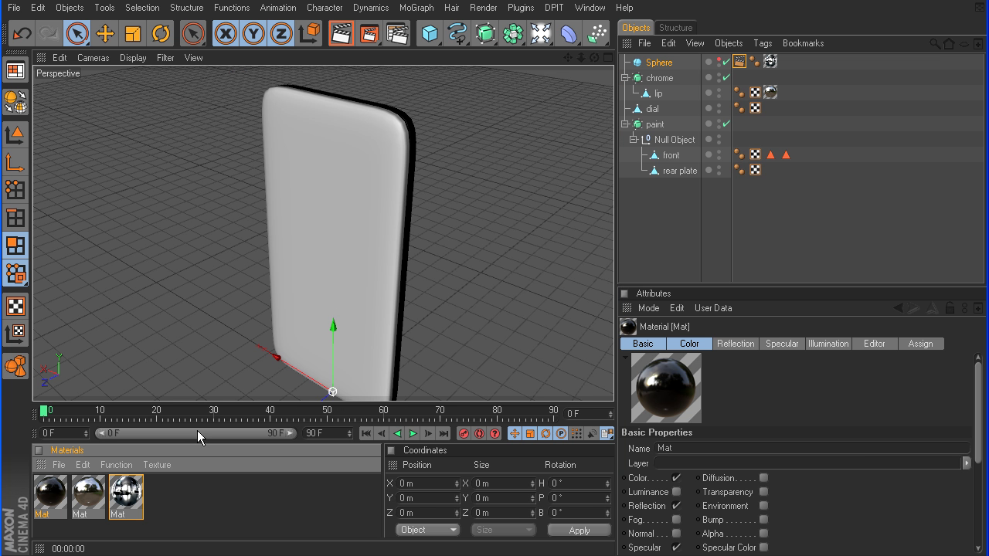
Apply the near-black reflective material to the rear plate and render the player from behind
drag(56, 502, 686, 172)
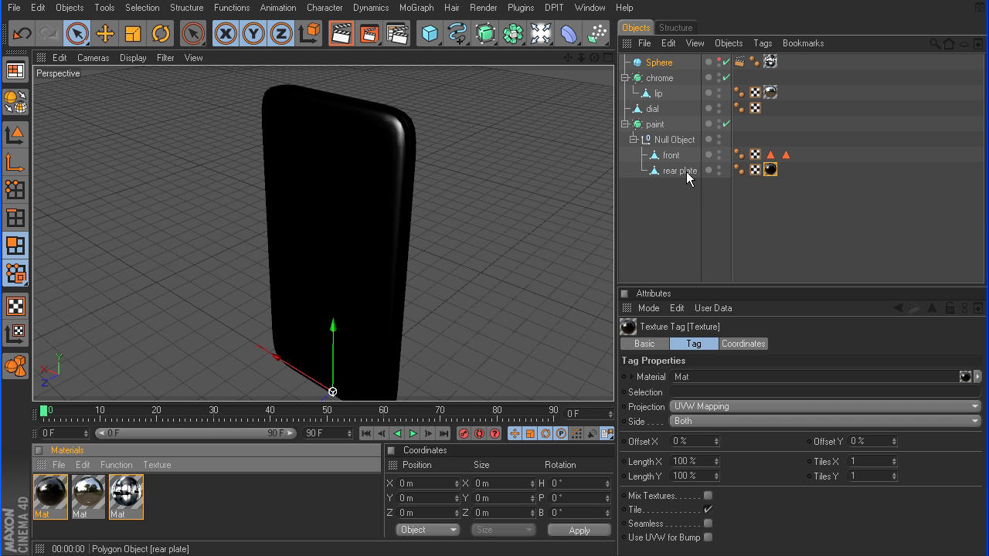
click(345, 37)
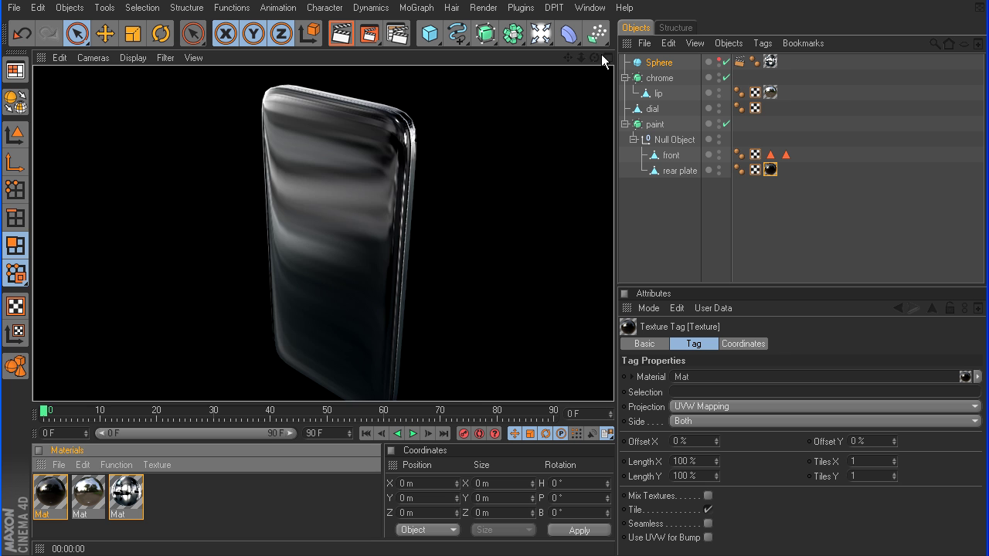
drag(598, 56, 598, 61)
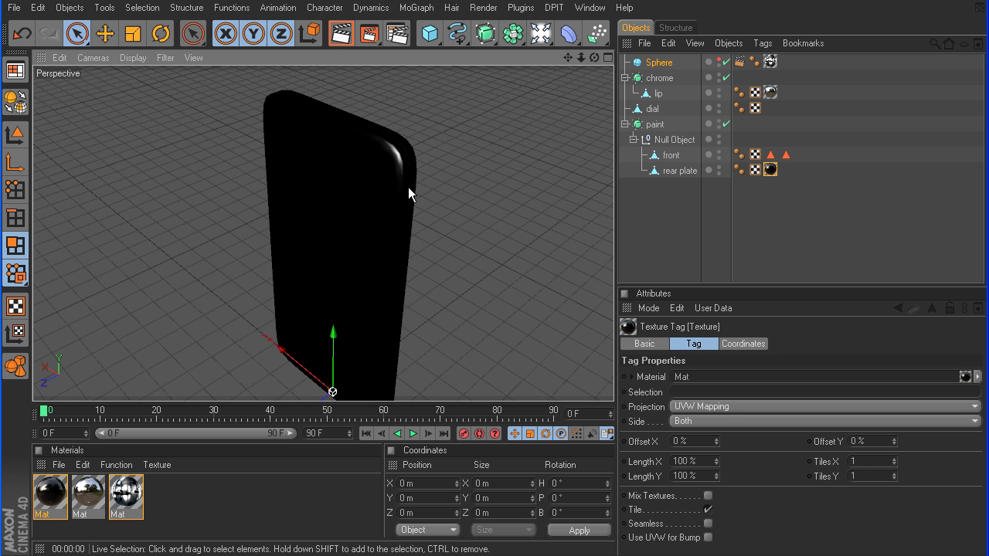
Exclude the paint object in the Sphere's Compositing tag, render the rear view to check, and turn back to the player's front
click(740, 61)
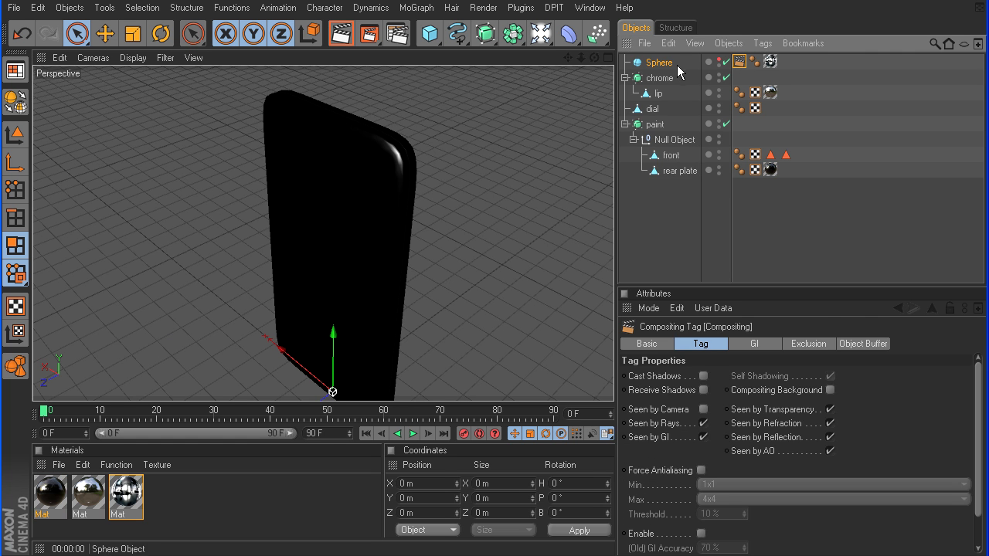
click(811, 344)
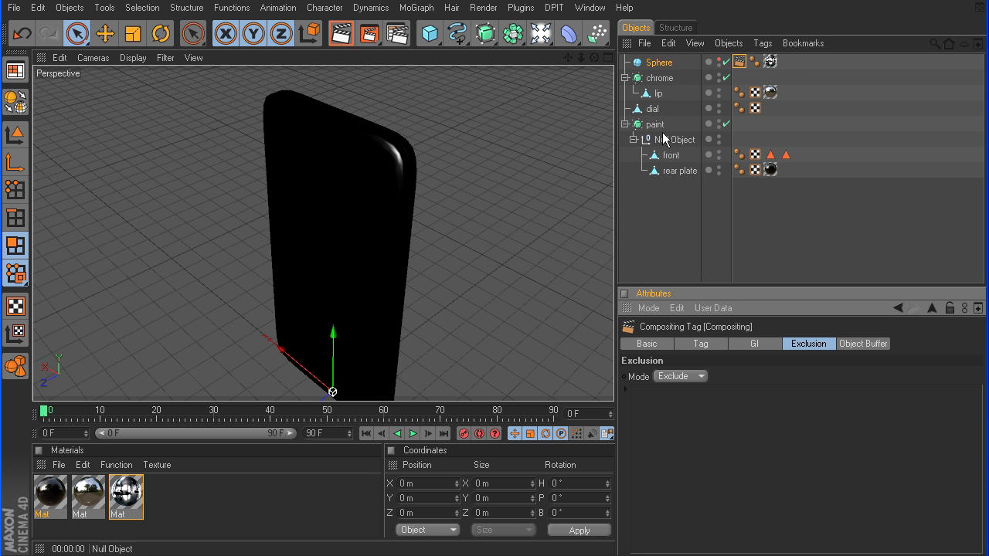
drag(658, 130, 658, 403)
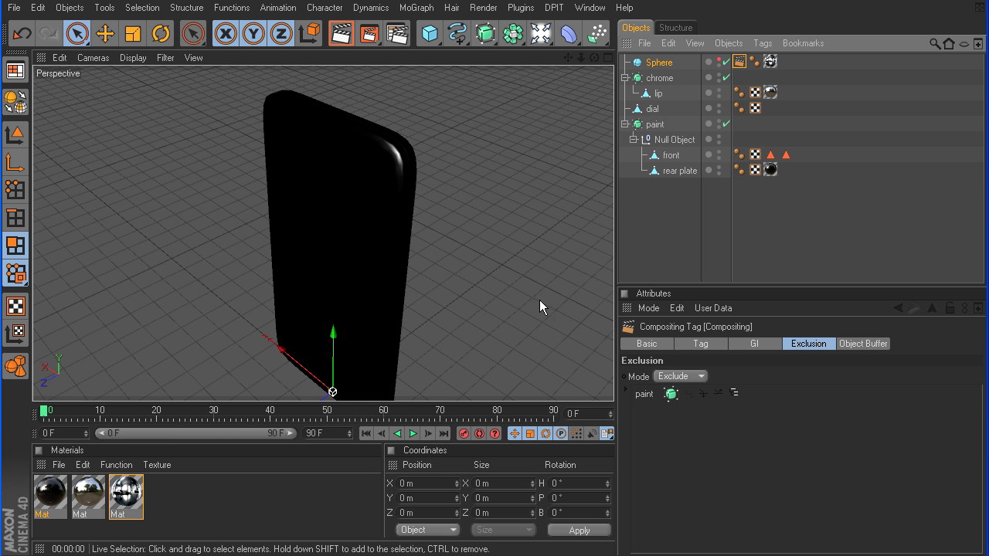
click(343, 35)
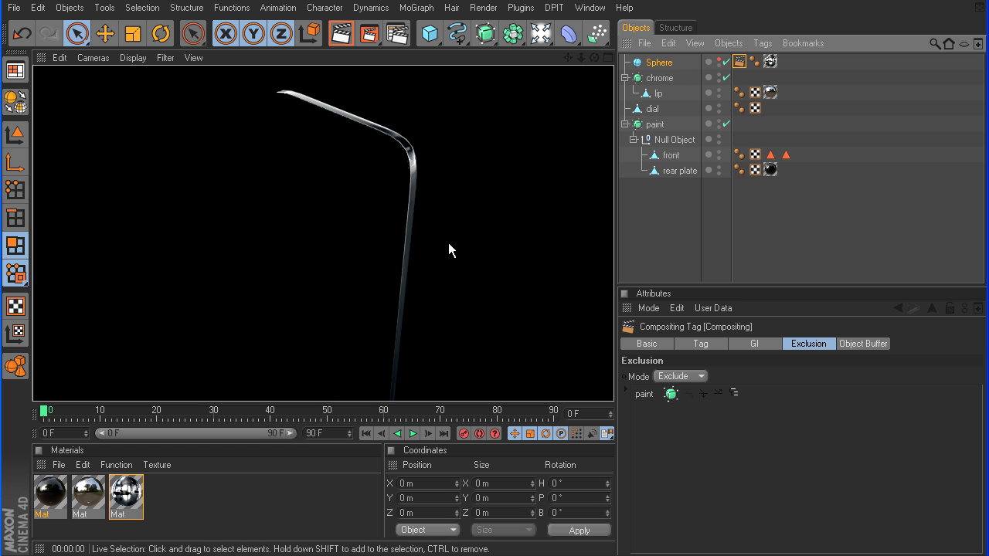
drag(594, 58, 568, 58)
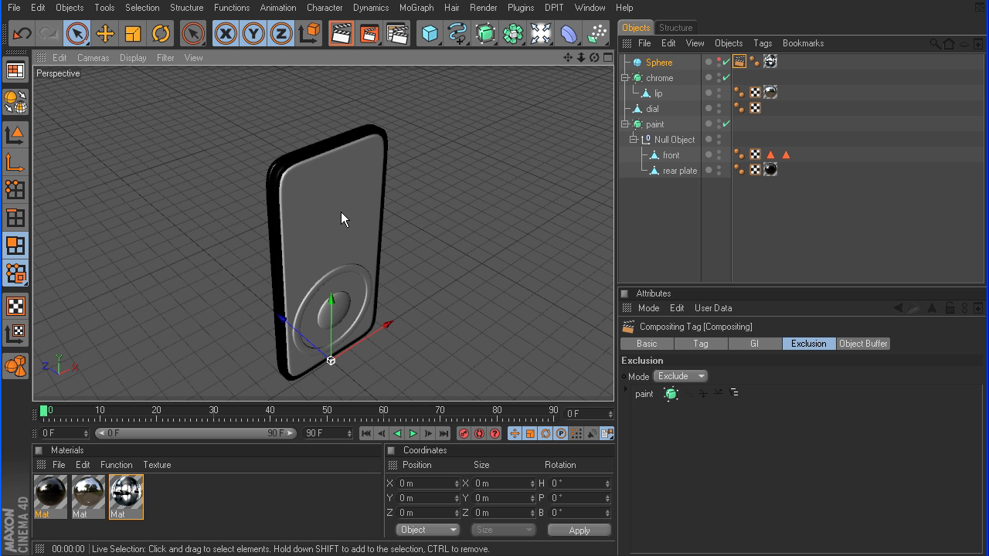
drag(594, 56, 574, 92)
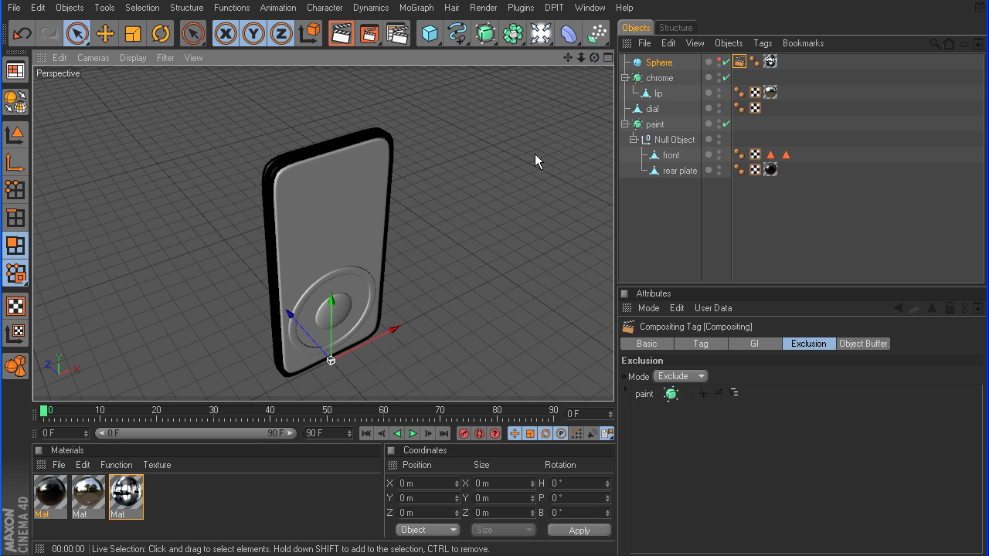